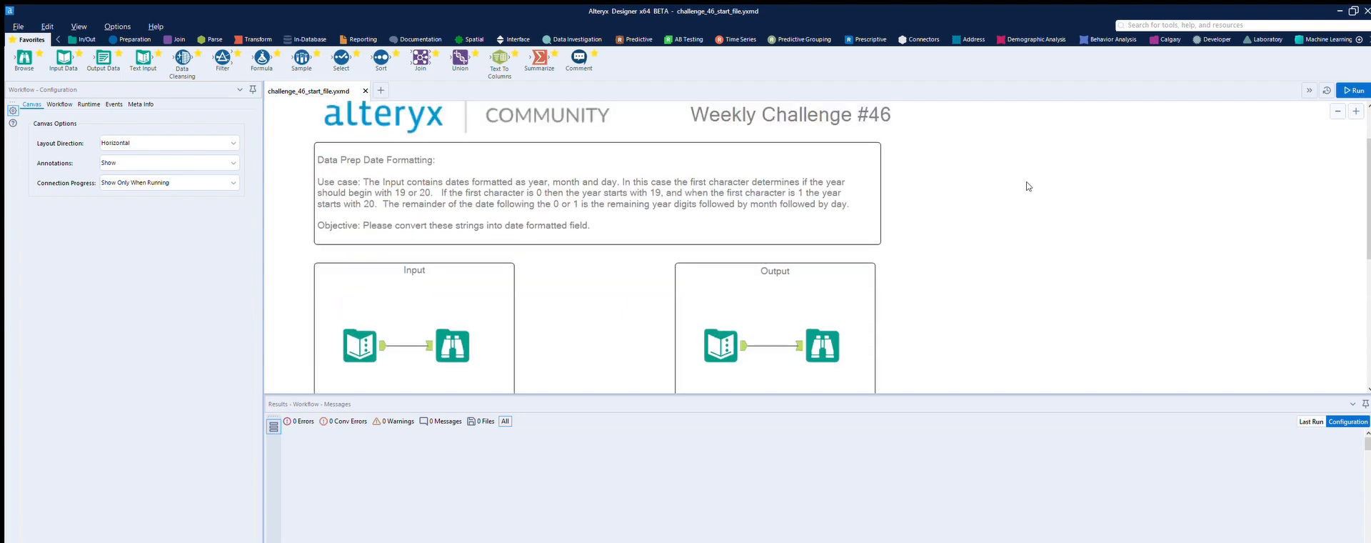
# Read the challenge description and examine the date values in the Input and Output text input tools.
pyautogui.scroll(1, 1022, 184)
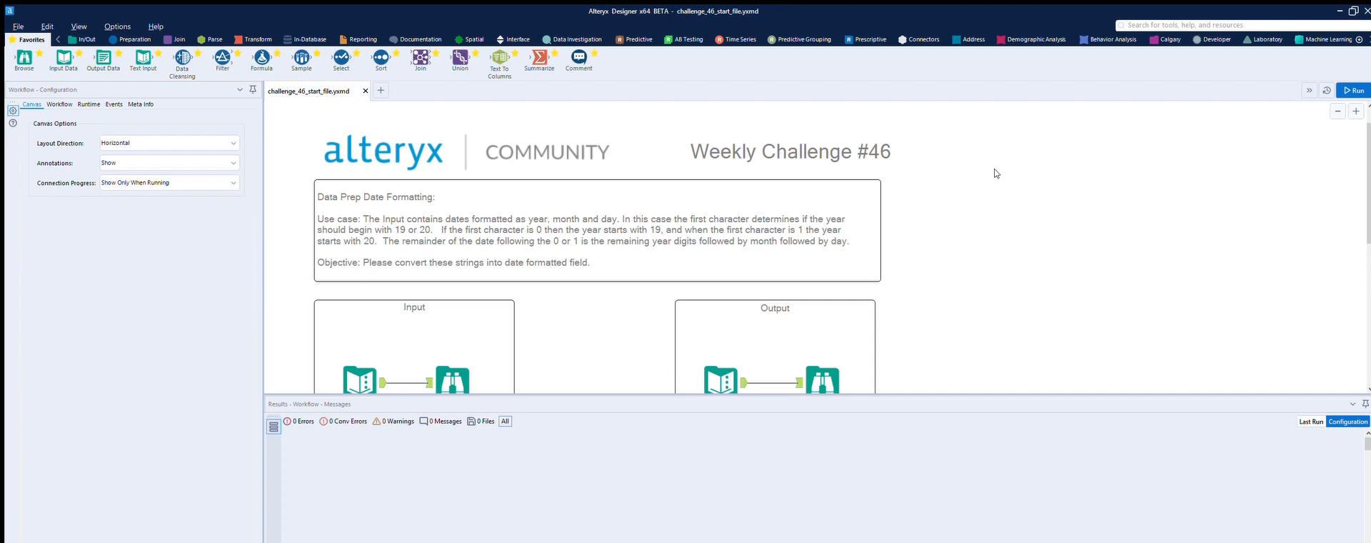
pyautogui.scroll(-1, 993, 172)
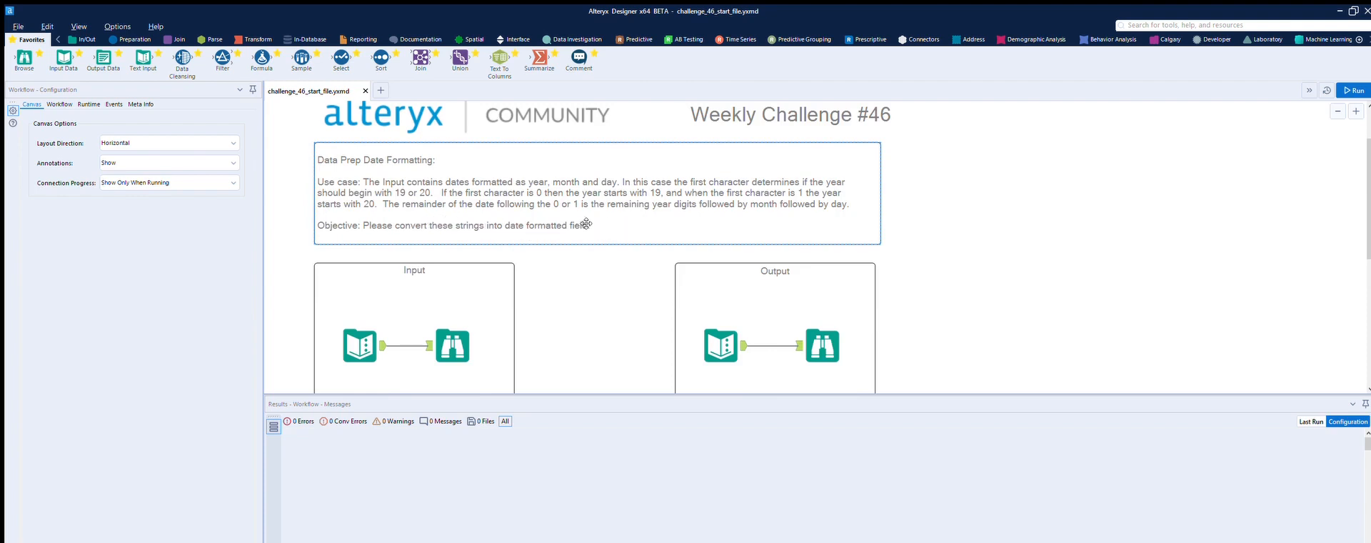
pyautogui.scroll(-2, 587, 224)
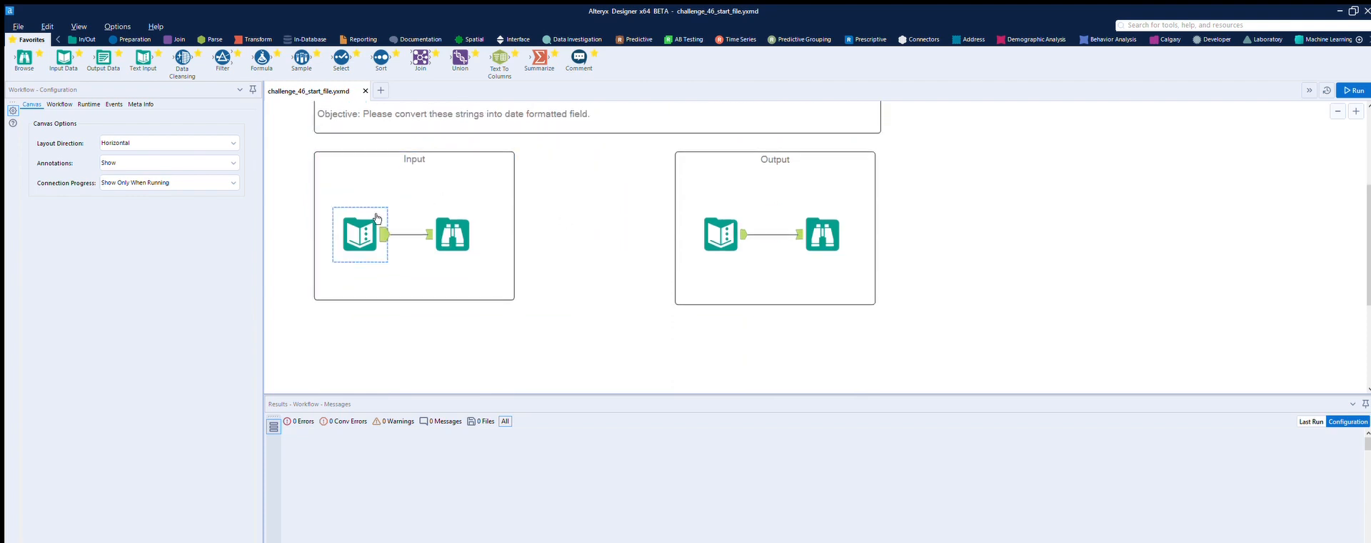
pyautogui.click(384, 219)
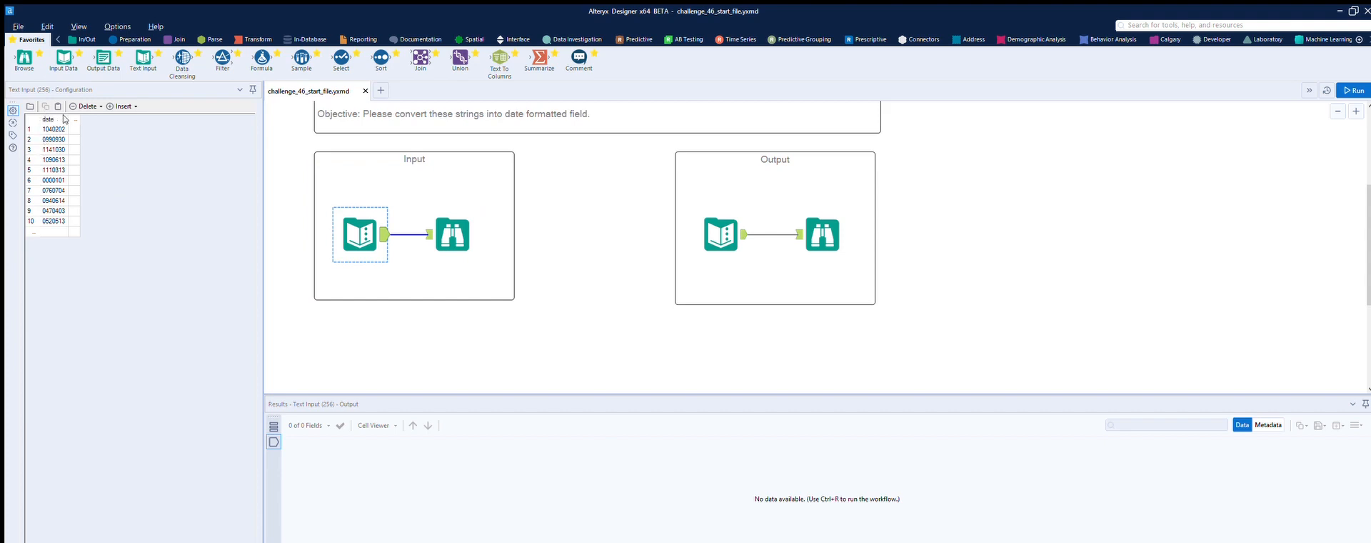
pyautogui.click(723, 229)
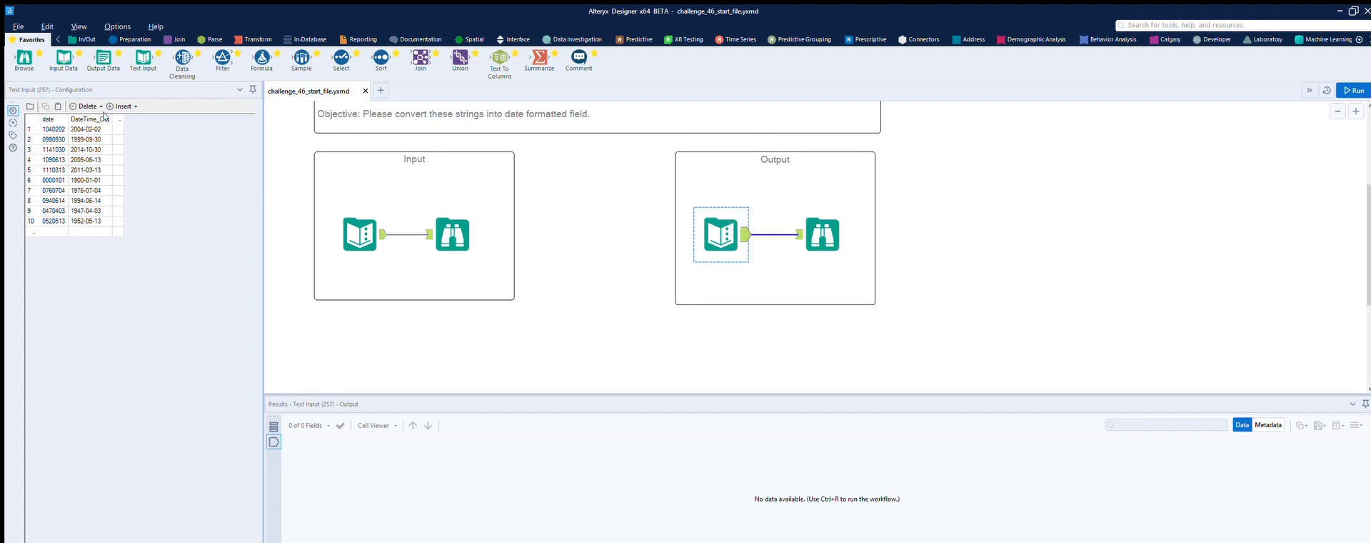
pyautogui.click(363, 236)
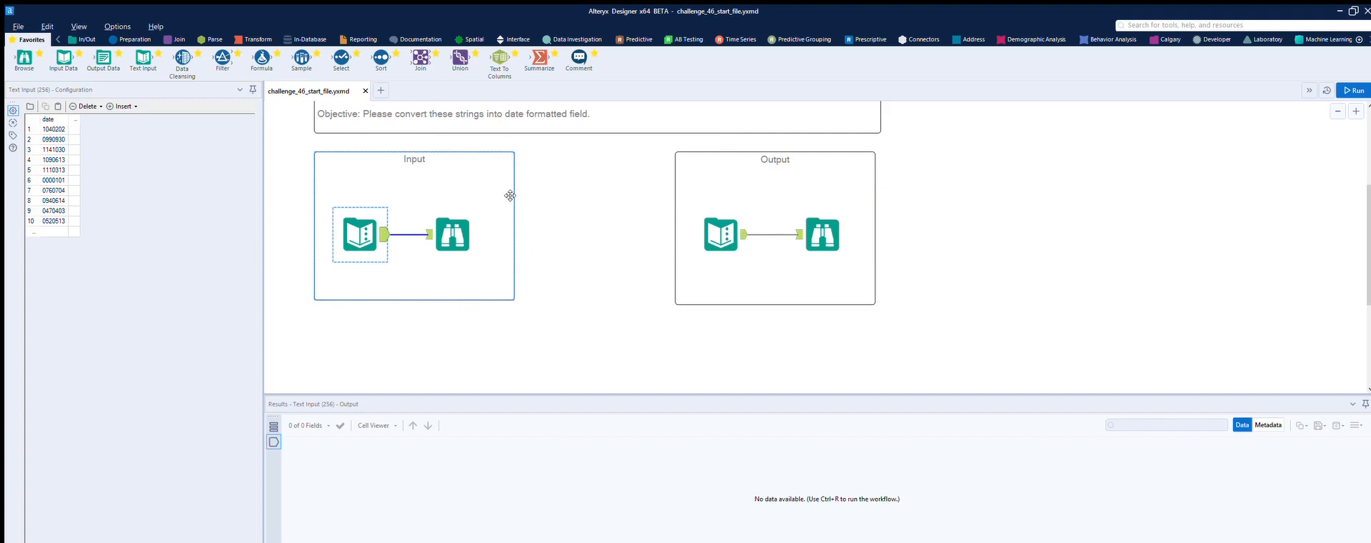
# Add a Formula tool below the Input box, connect it to the input data and create an output column named Centuary.
pyautogui.moveTo(262, 59); pyautogui.dragTo(477, 335)
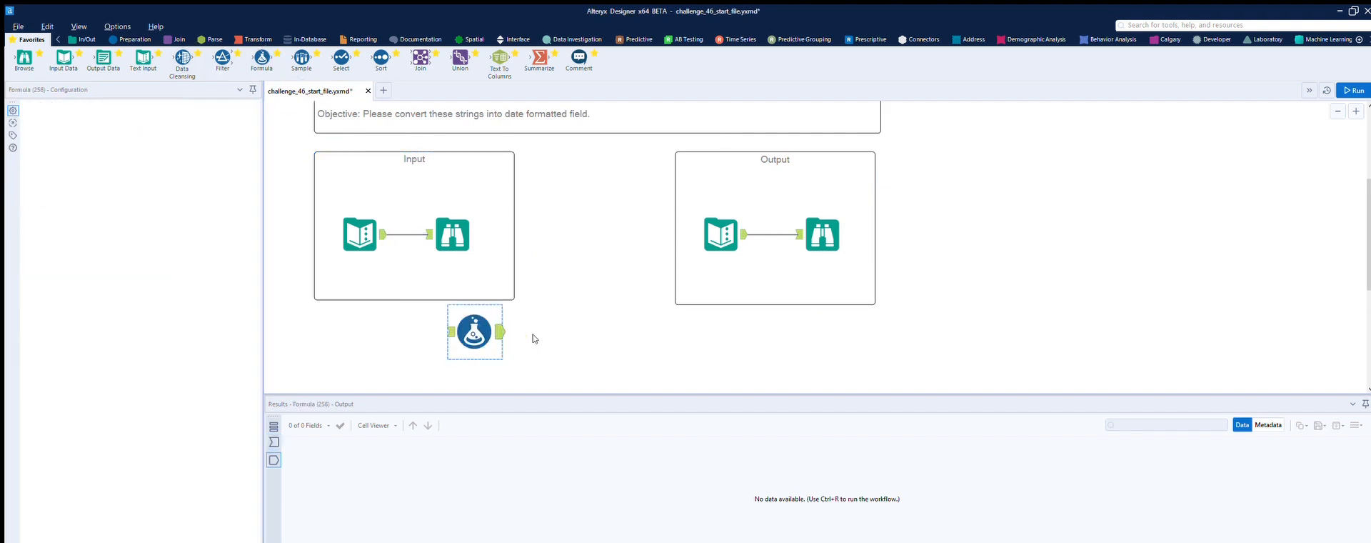
pyautogui.moveTo(384, 235); pyautogui.dragTo(451, 332)
pyautogui.click(100, 117)
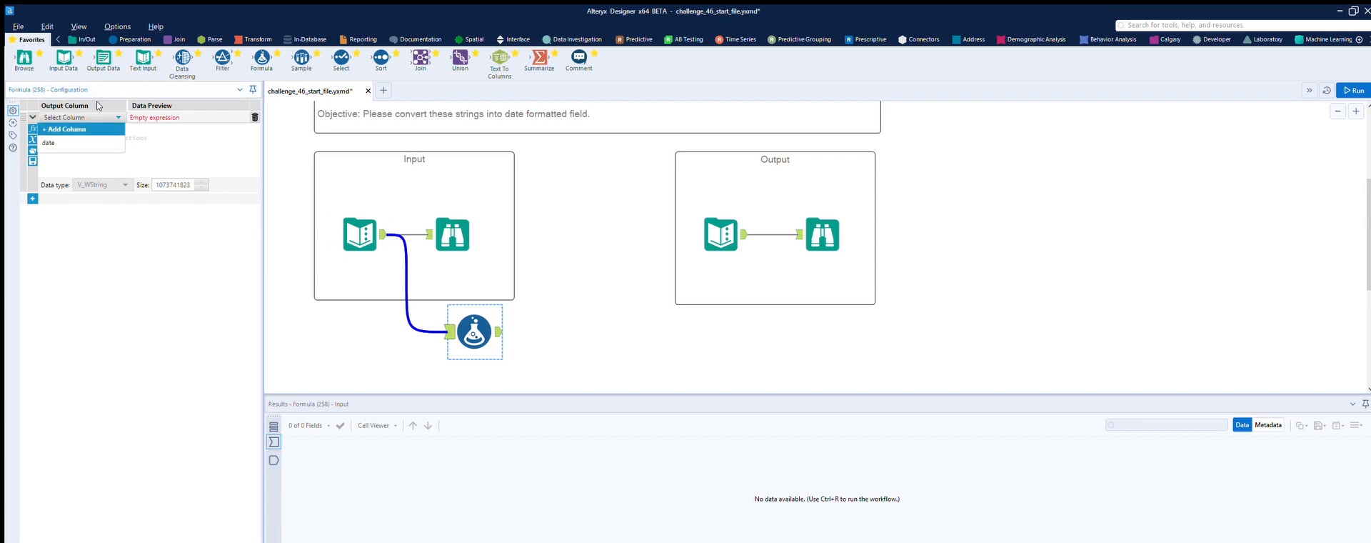
pyautogui.click(75, 130)
pyautogui.write('Centuary')
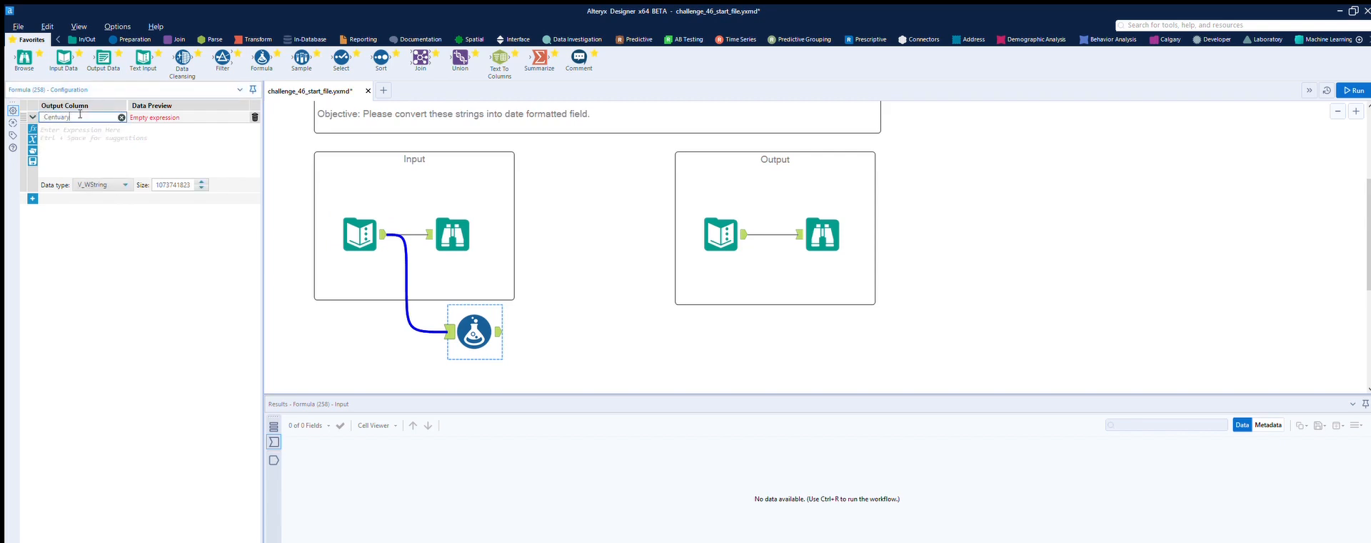
# Set the Centuary expression to Left([date], 1) using the Left string function.
pyautogui.click(32, 119)
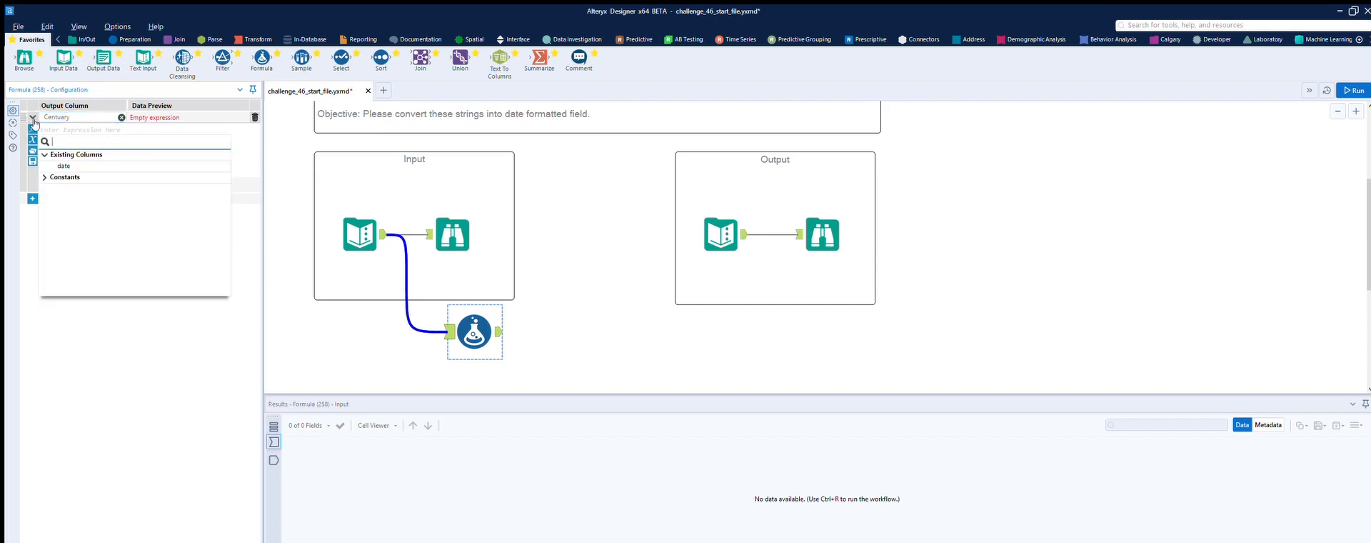
pyautogui.click(33, 128)
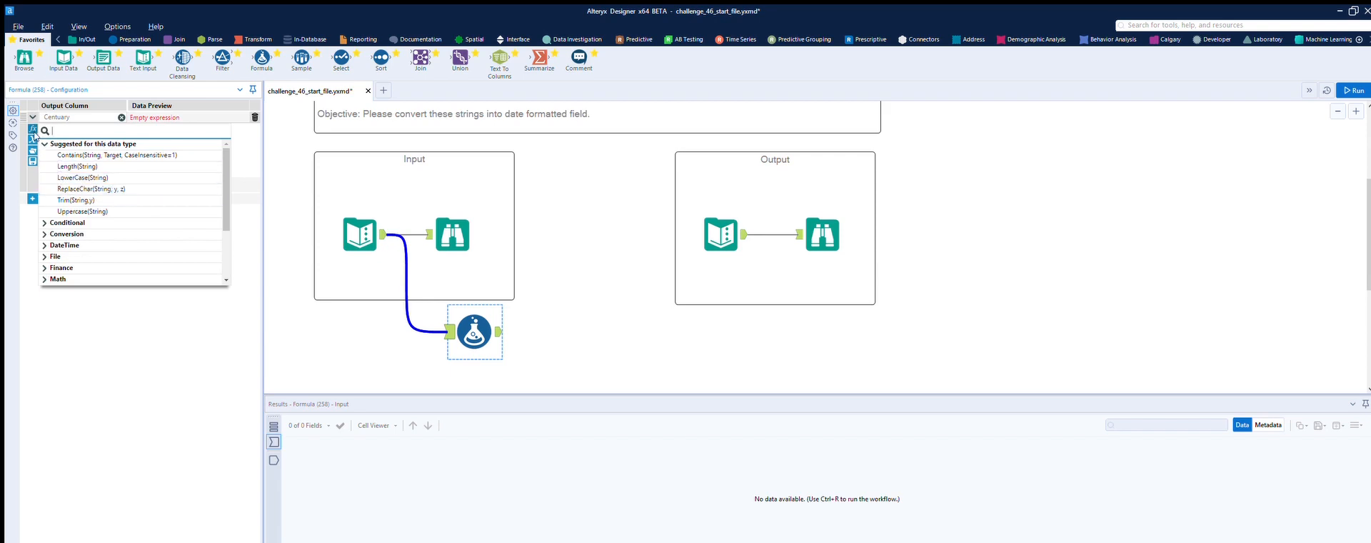
pyautogui.scroll(-3, 64, 218)
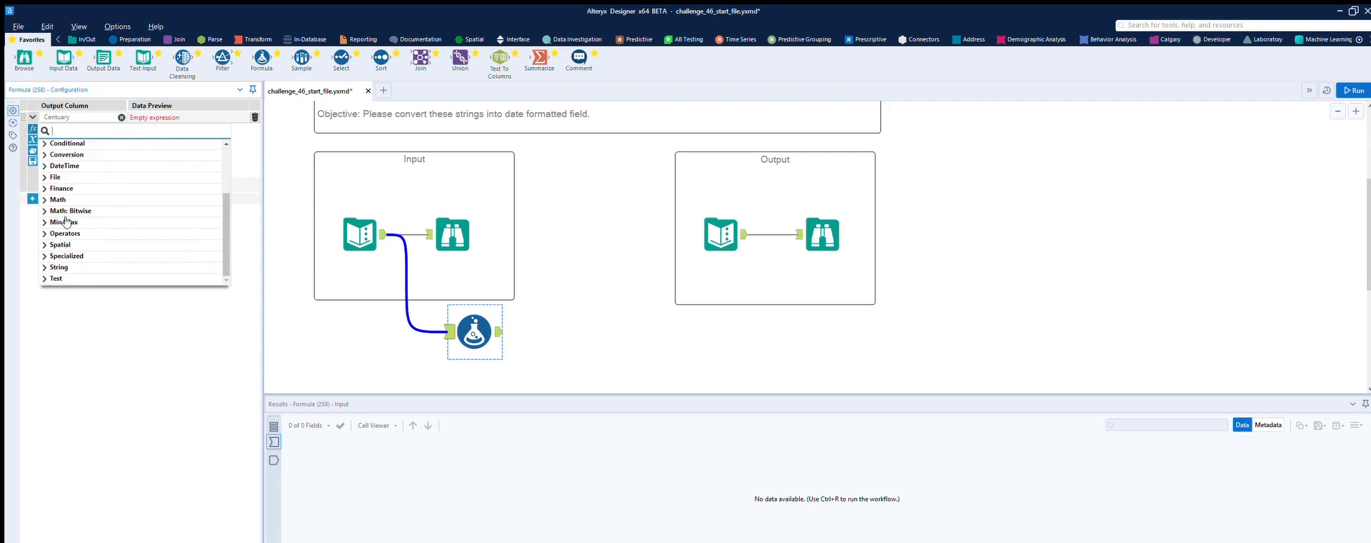
pyautogui.click(47, 267)
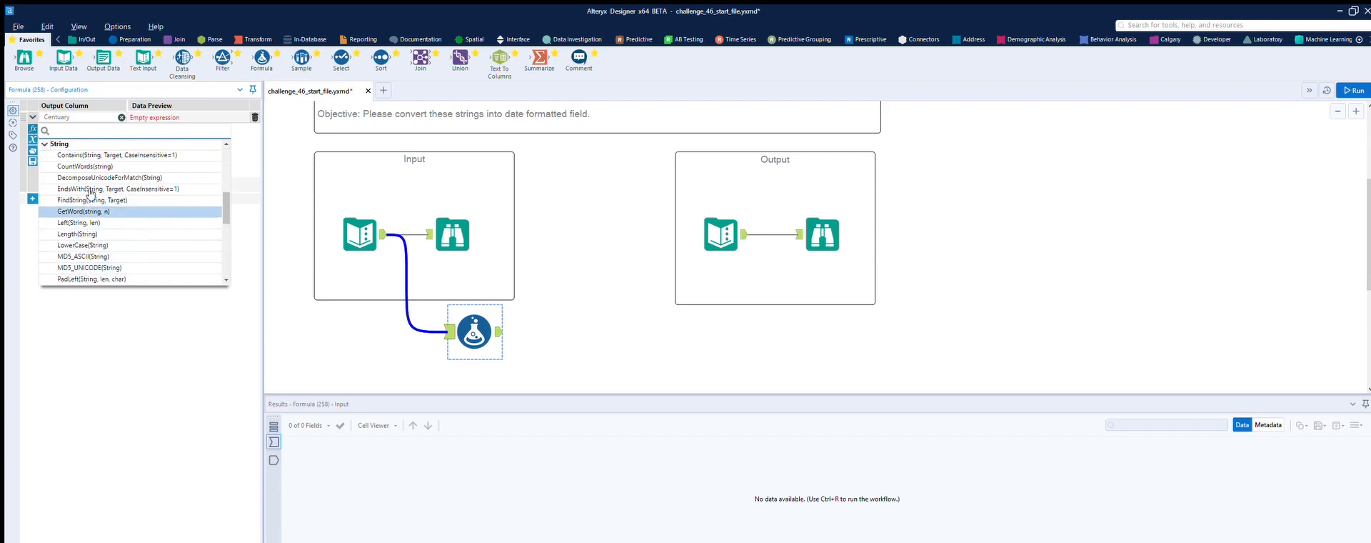
pyautogui.click(69, 222)
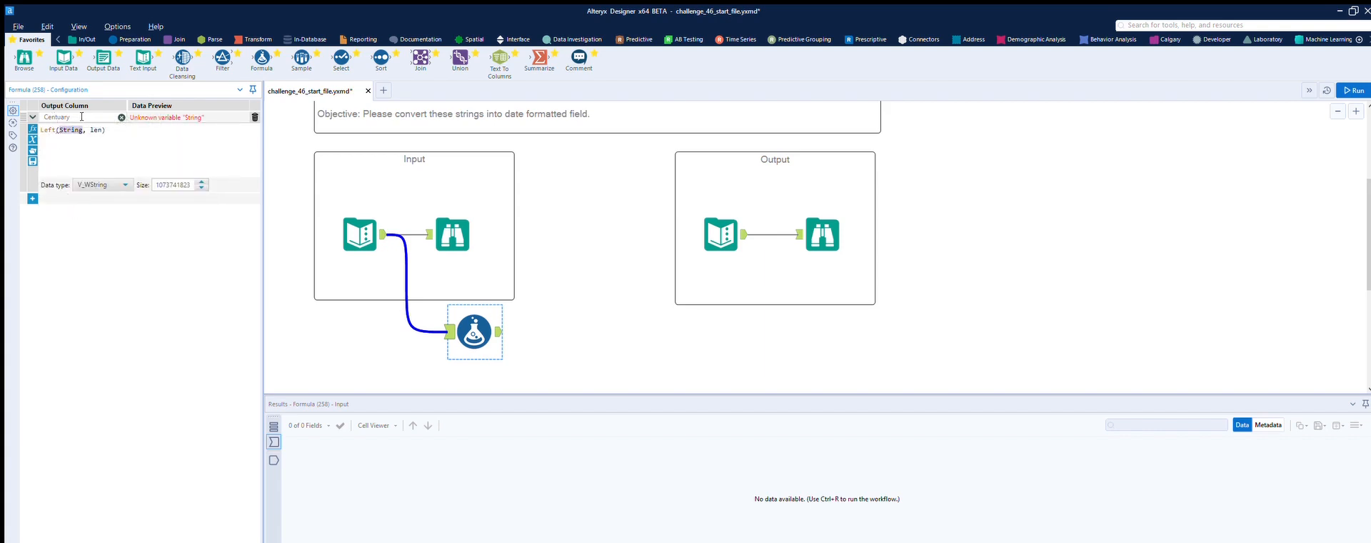
pyautogui.write('[date]')
pyautogui.press('Tab')
pyautogui.write('1')
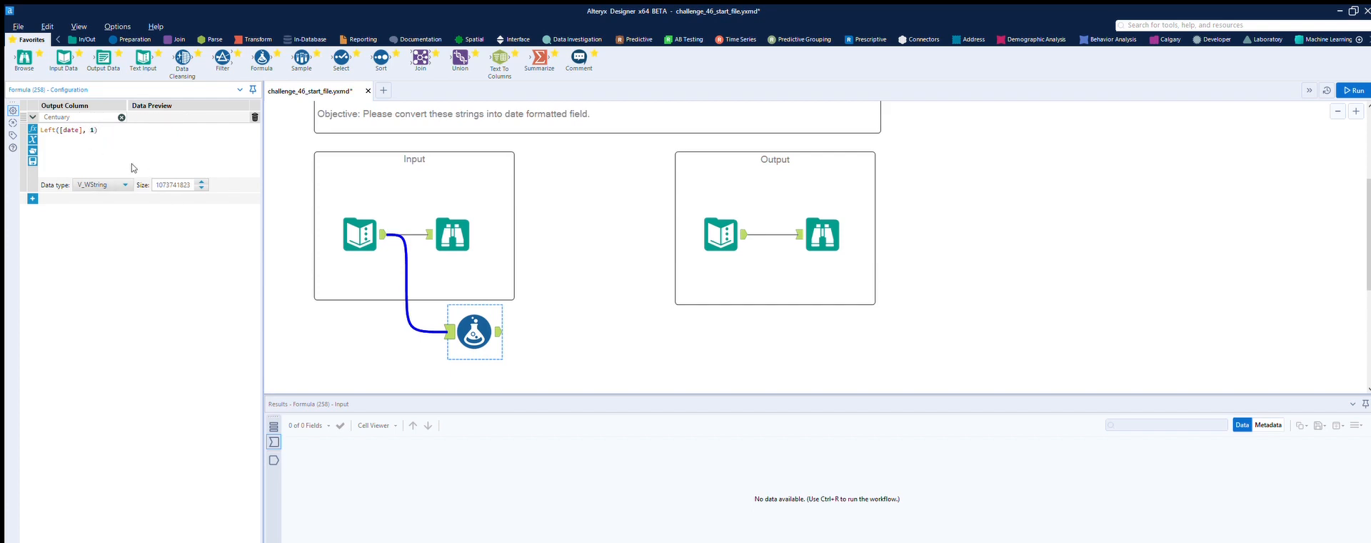
# Run the workflow and view the output data of the Formula tool.
pyautogui.click(544, 290)
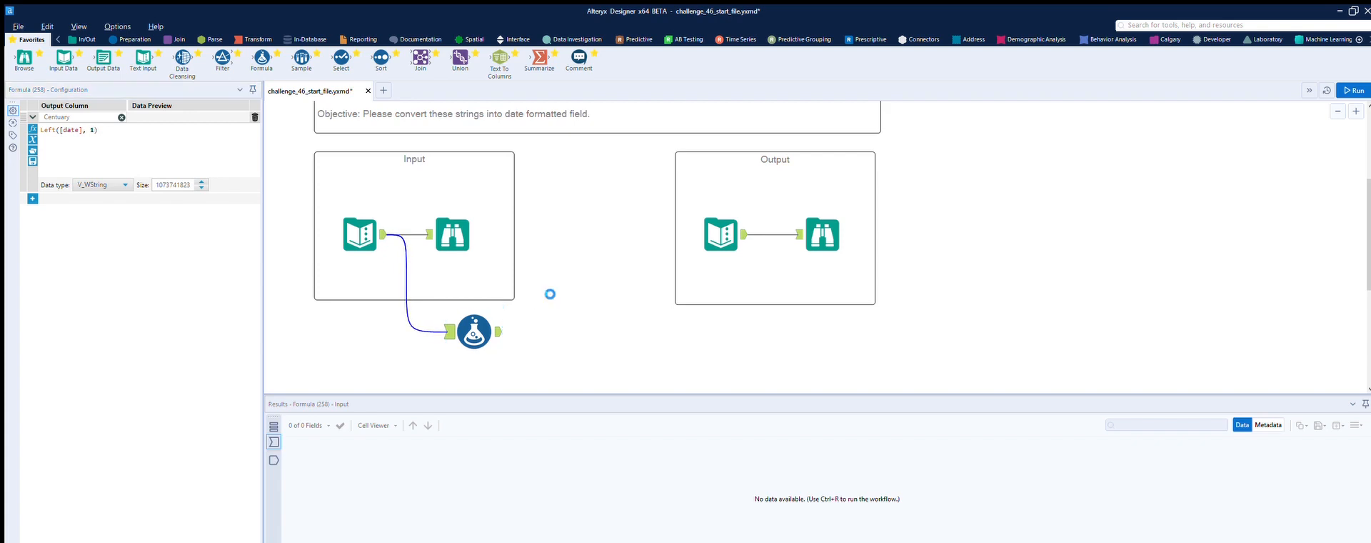
pyautogui.click(1353, 90)
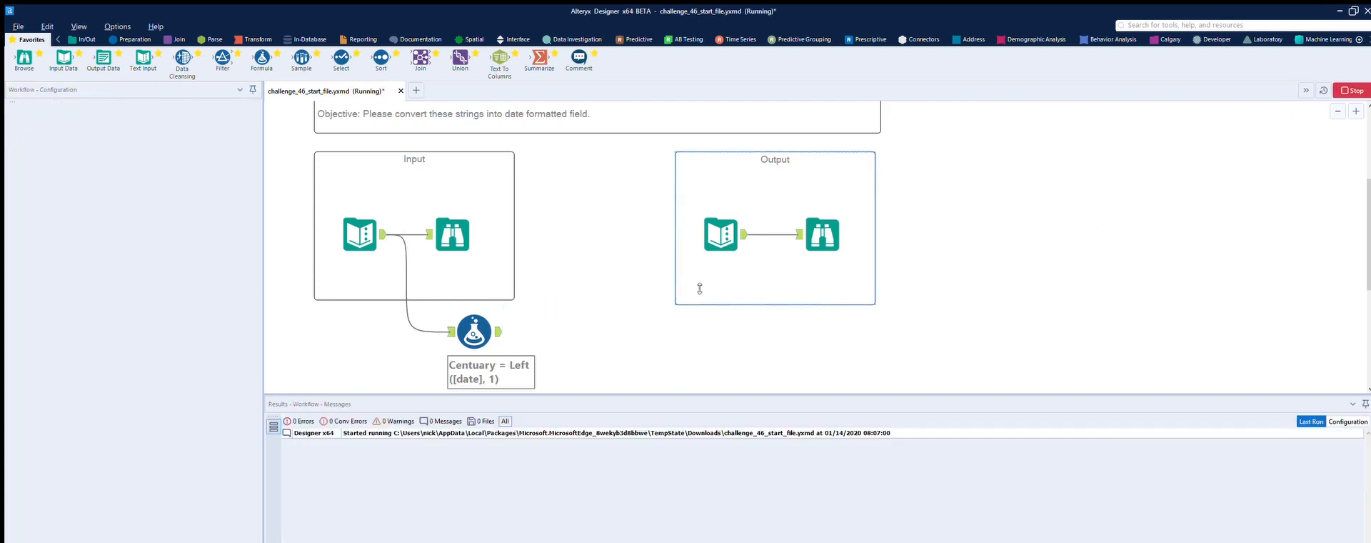
pyautogui.click(504, 322)
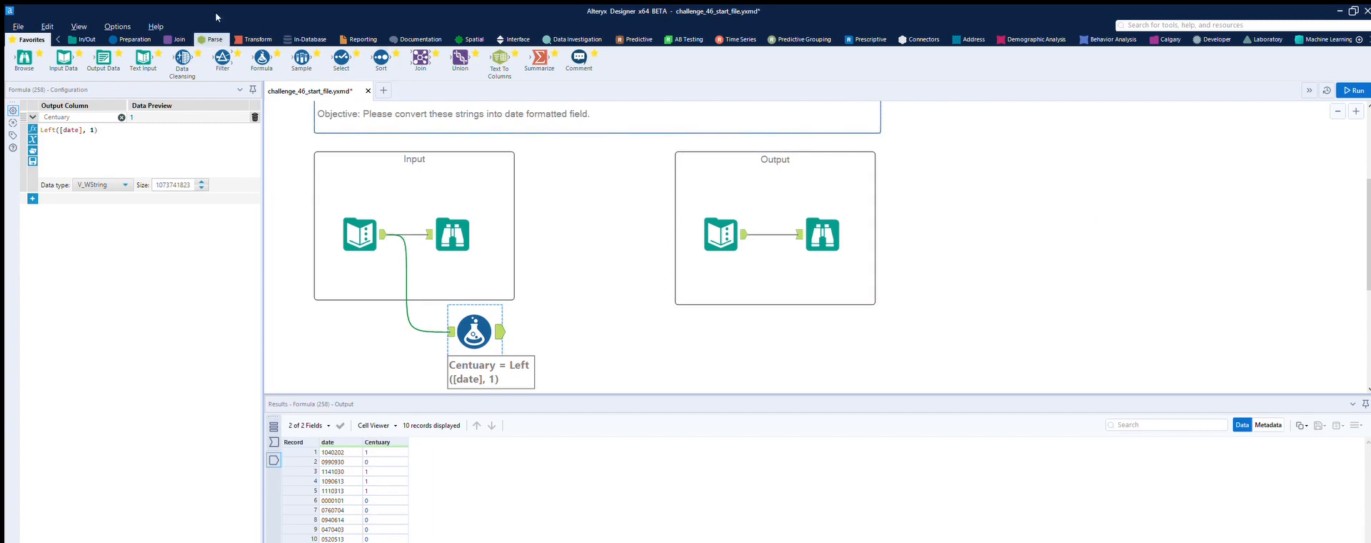
# Add a second Formula tool after the first, choose Centuary as its output column and insert the IF THEN ELSE function.
pyautogui.moveTo(262, 42); pyautogui.dragTo(586, 331)
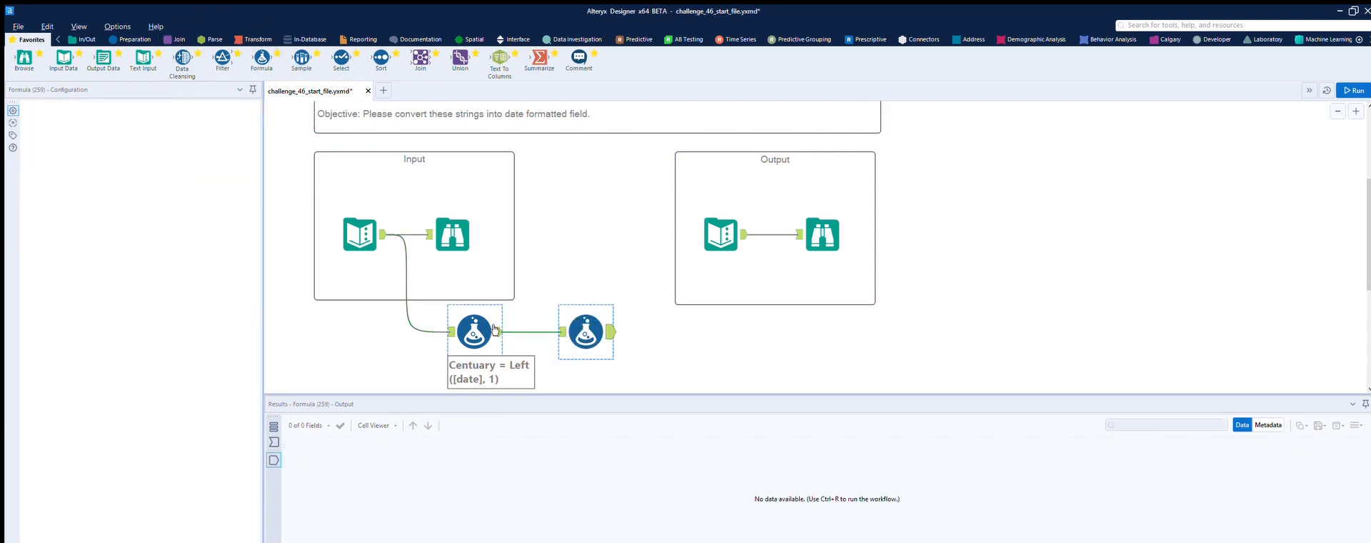
pyautogui.click(71, 116)
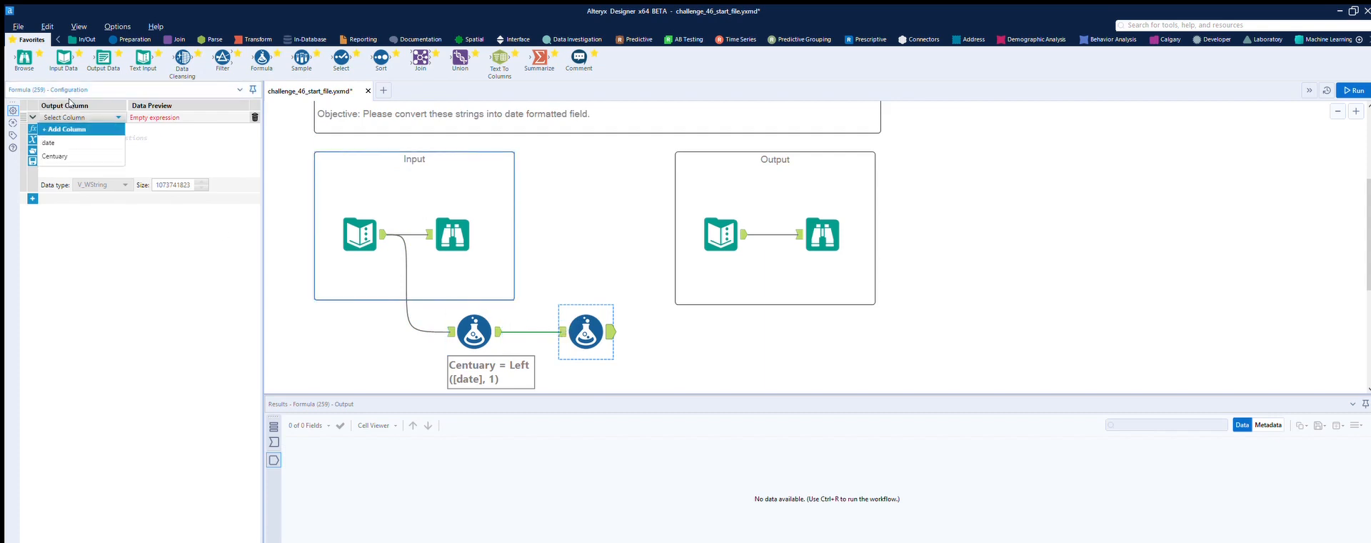
pyautogui.click(55, 155)
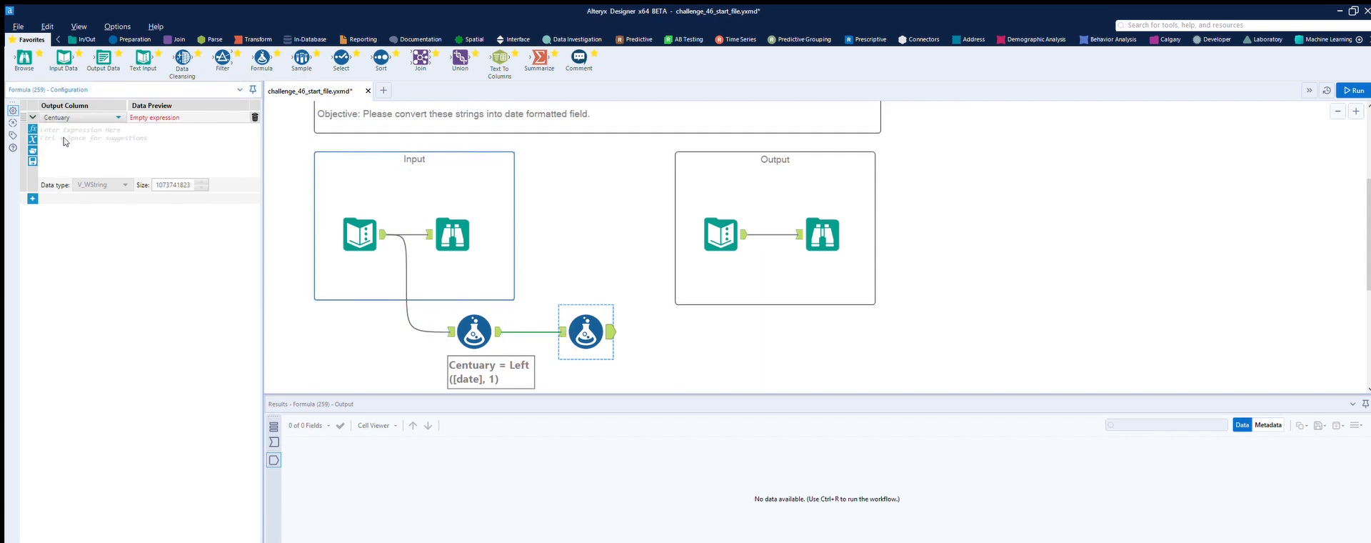
pyautogui.click(33, 128)
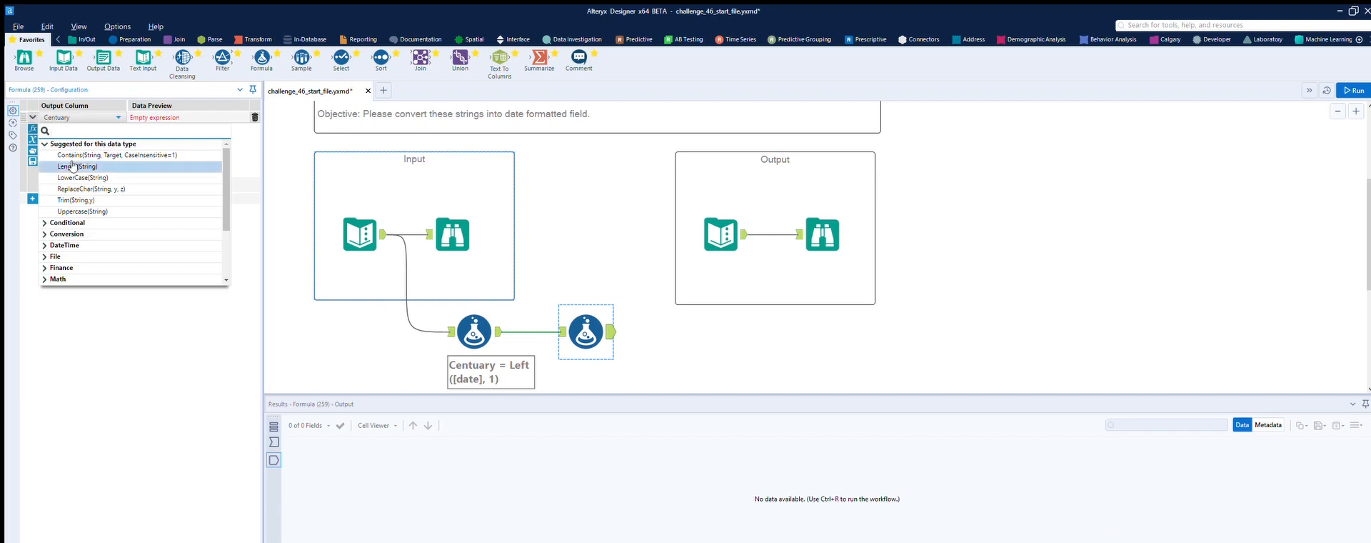
pyautogui.click(67, 223)
pyautogui.click(68, 155)
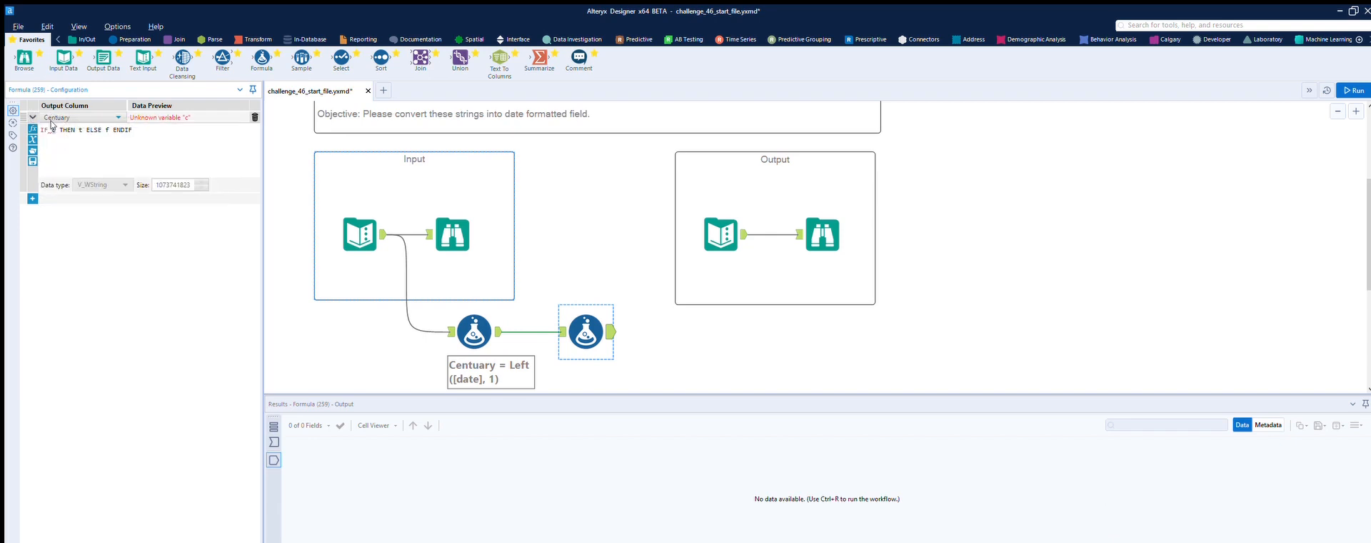
# Fill in the conditional expression as IF [Centuary]=1 THEN 20 ELSE 19 ENDIF.
pyautogui.write('[')
pyautogui.press('Down')
pyautogui.press('Return')
pyautogui.write('=')
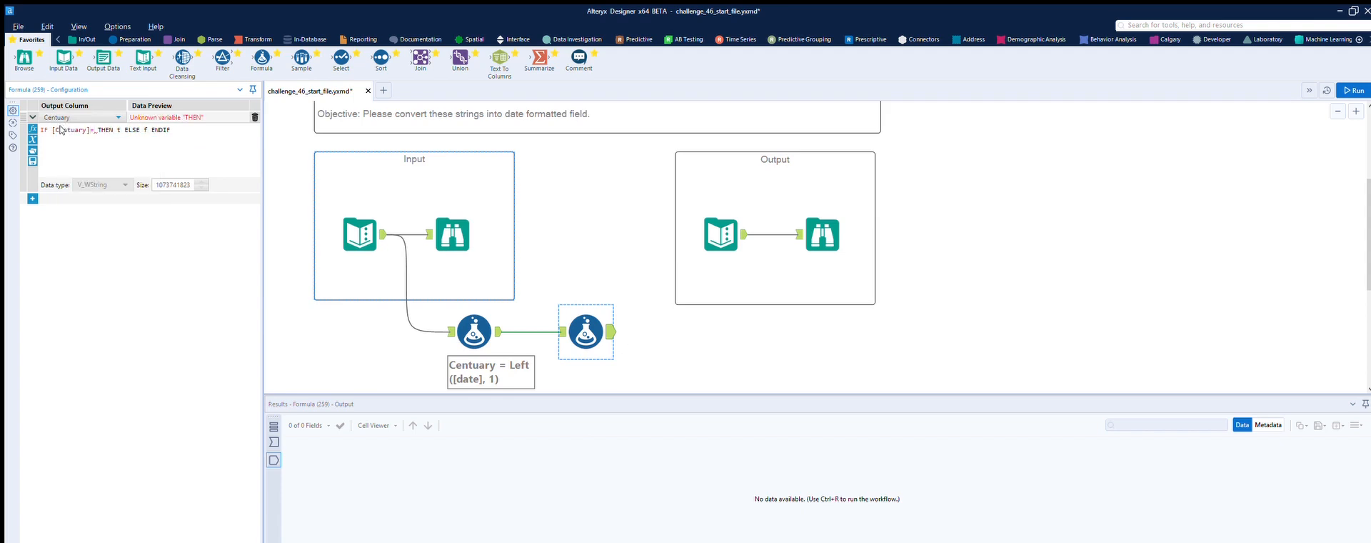
pyautogui.write('1')
pyautogui.doubleClick(123, 130)
pyautogui.press('BackSpace')
pyautogui.write('1')
pyautogui.press('Right')
pyautogui.press('Right')
pyautogui.press('Right')
pyautogui.press('Right')
pyautogui.press('Right')
pyautogui.press('Right')
pyautogui.press('Right')
pyautogui.press('BackSpace')
pyautogui.write('19')
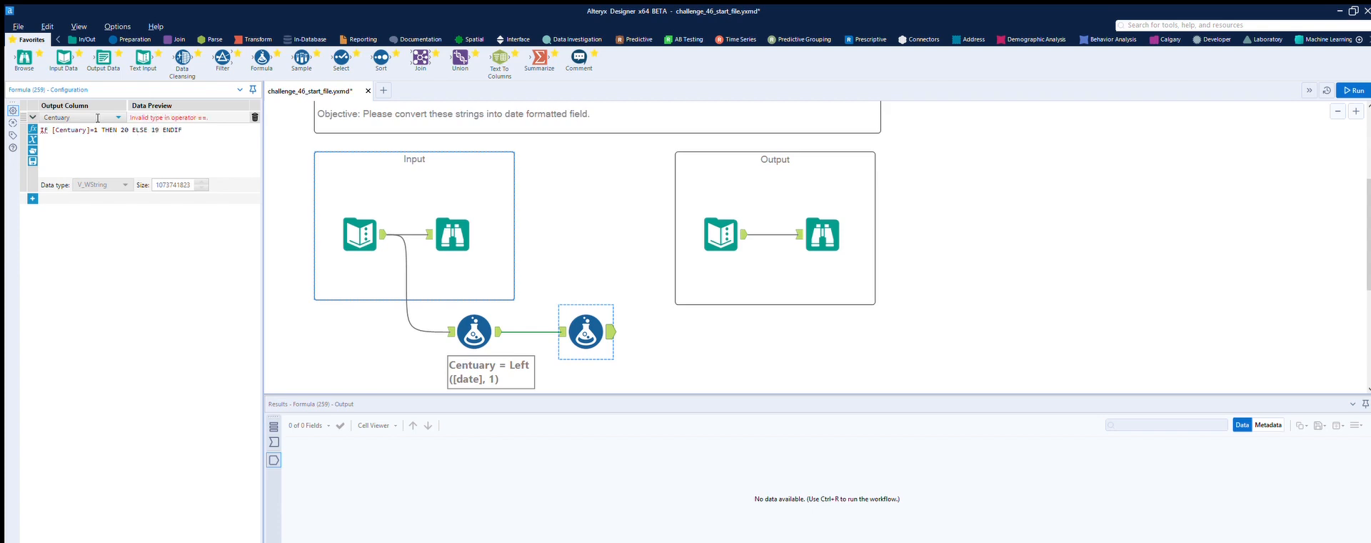
# Put single quotes around the values 1, 20 and 19 in the conditional expression and run the workflow.
pyautogui.write("'")
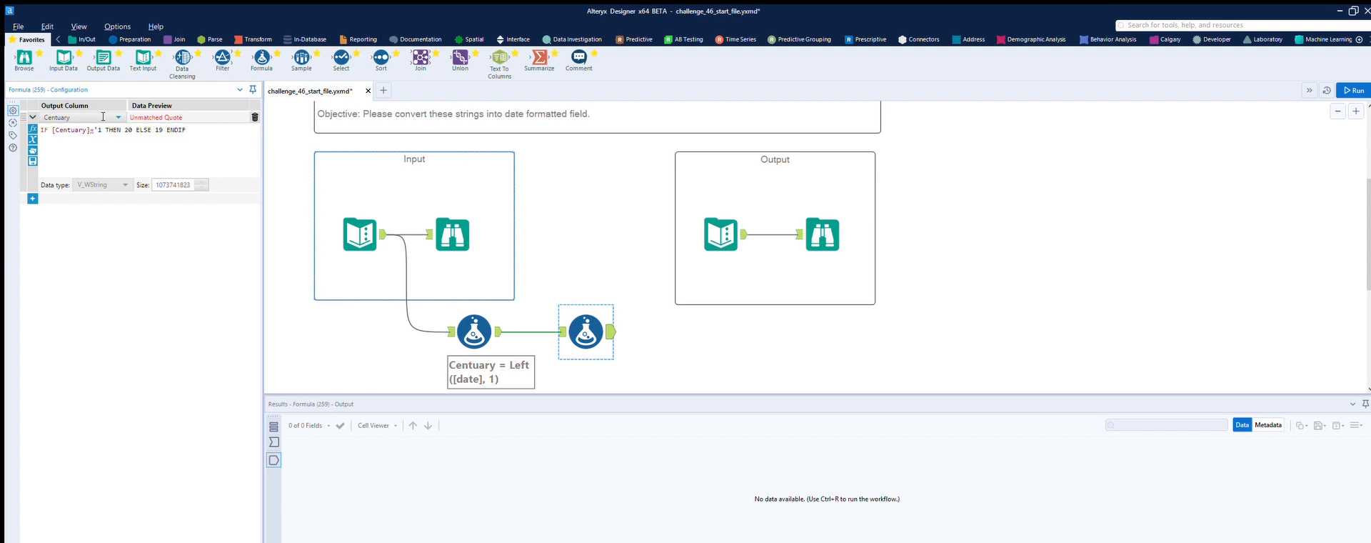
pyautogui.press('Right')
pyautogui.write("'1'")
pyautogui.press('Right')
pyautogui.press('Right')
pyautogui.write("'")
pyautogui.write("'")
pyautogui.write("'")
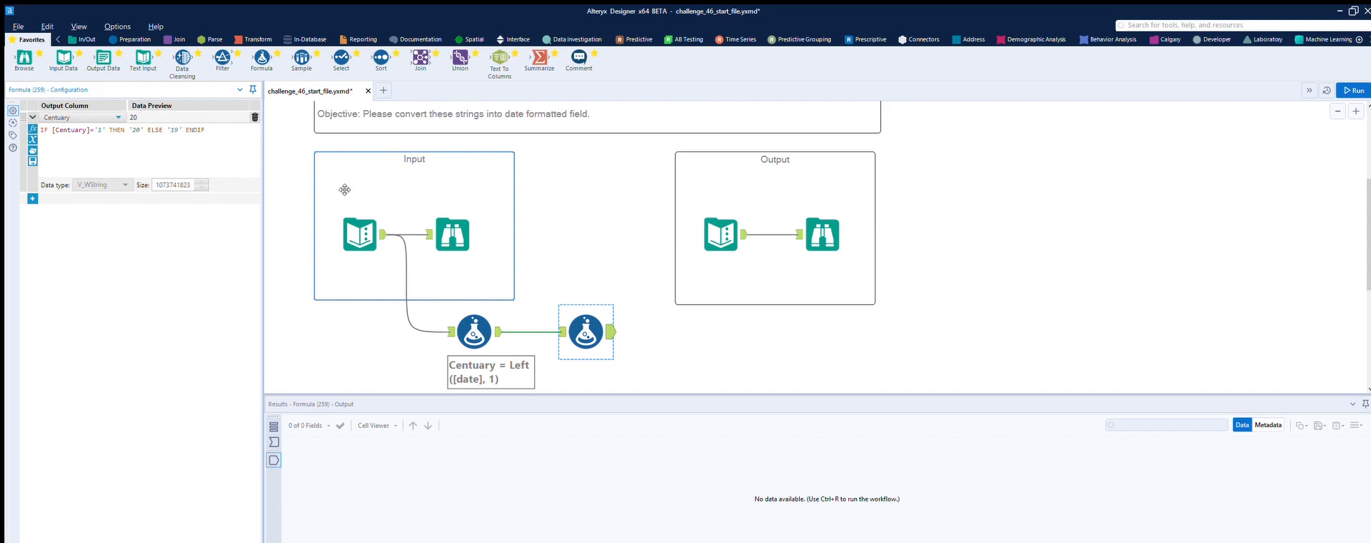
pyautogui.click(1352, 89)
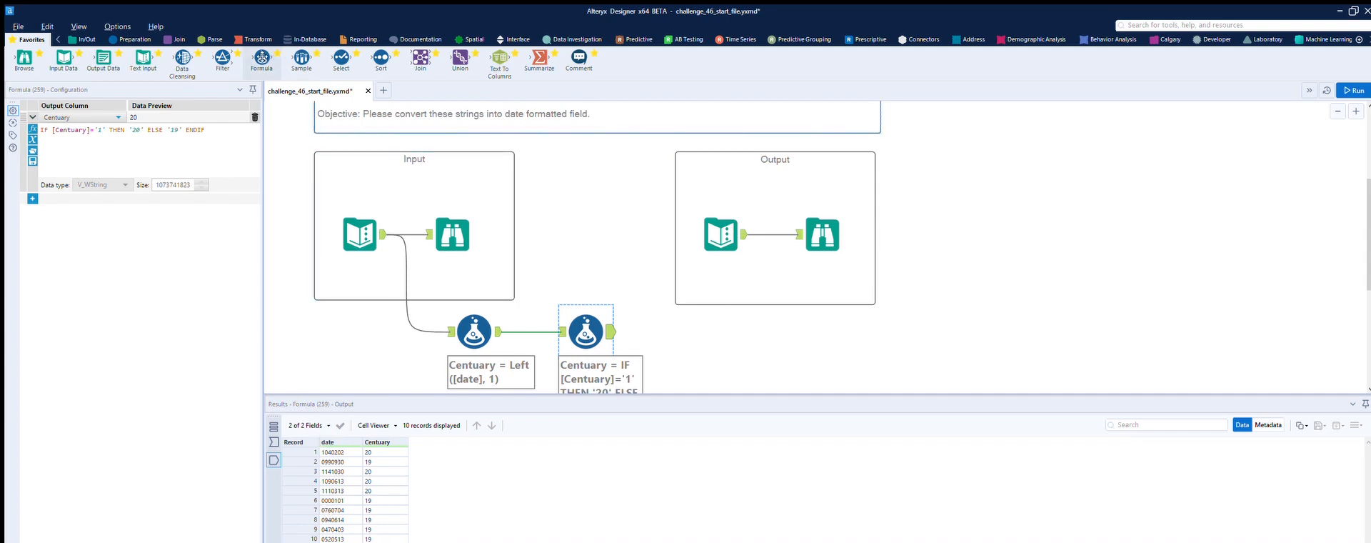
# Add a third Formula tool connected after the second one and check the expected data in the Output box.
pyautogui.moveTo(262, 58); pyautogui.dragTo(714, 319)
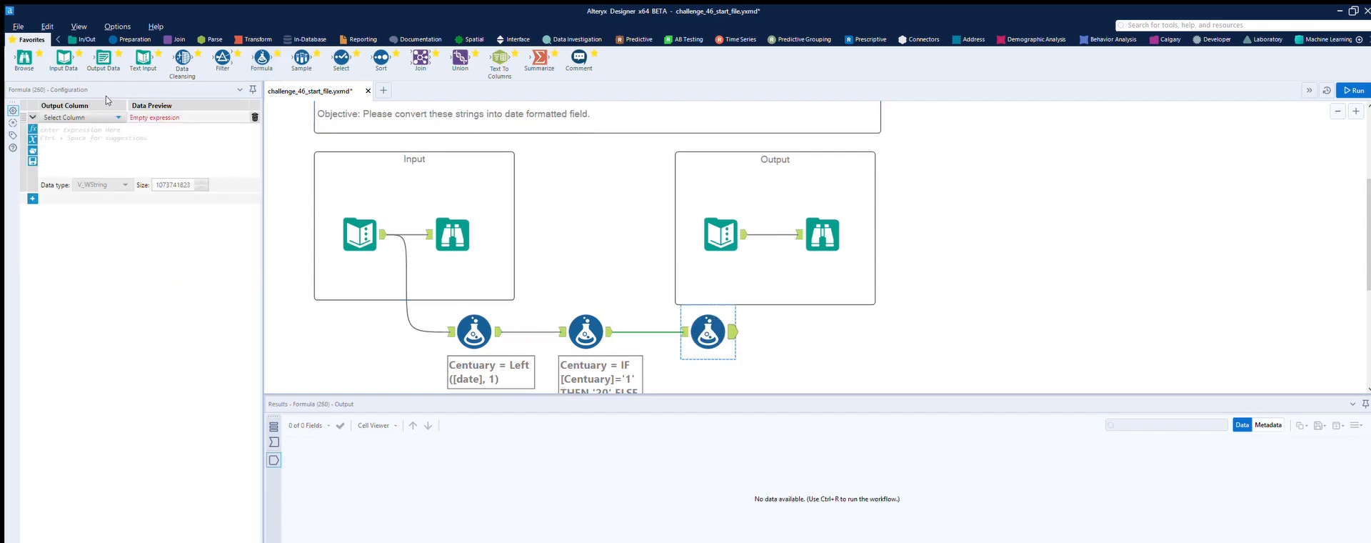
pyautogui.click(79, 117)
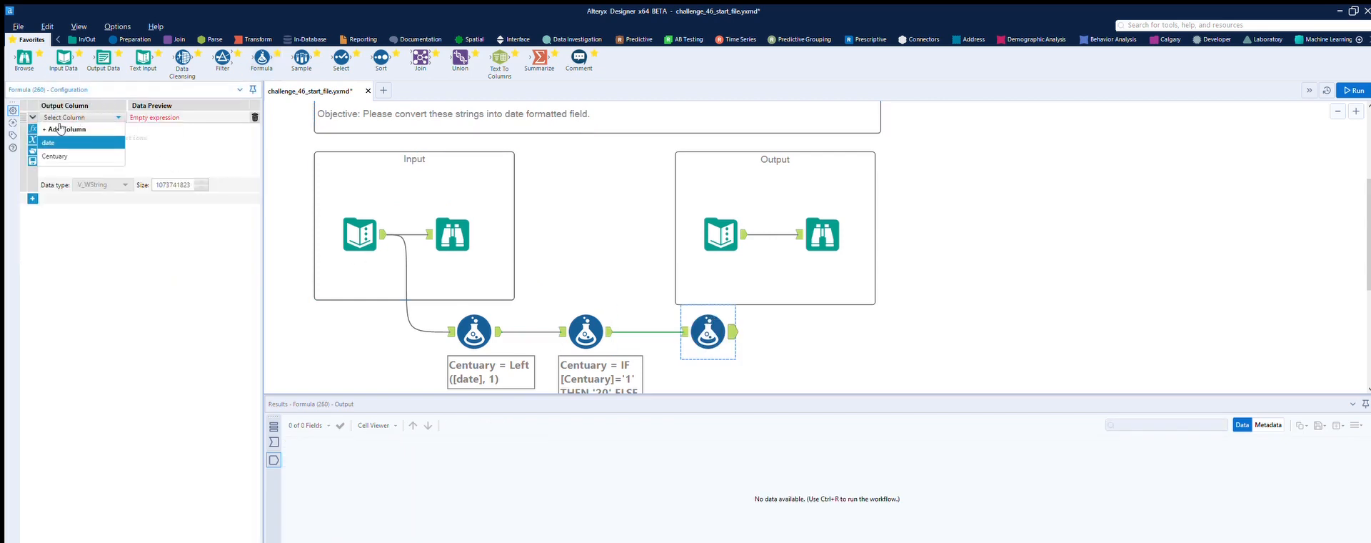
pyautogui.click(58, 128)
pyautogui.click(49, 118)
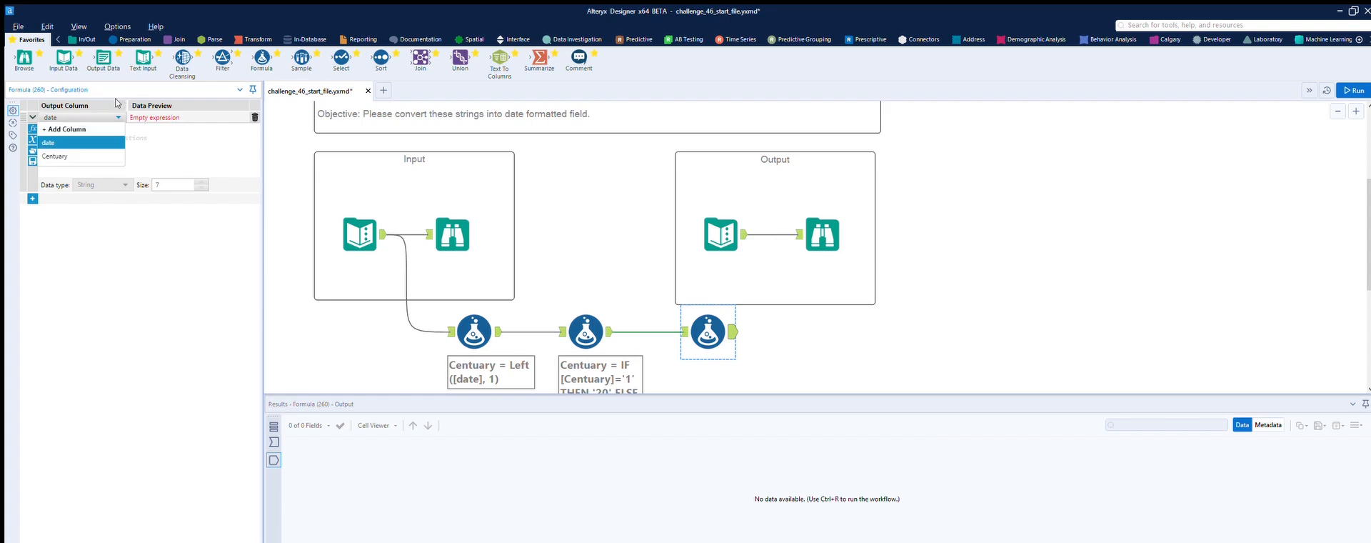
pyautogui.click(740, 223)
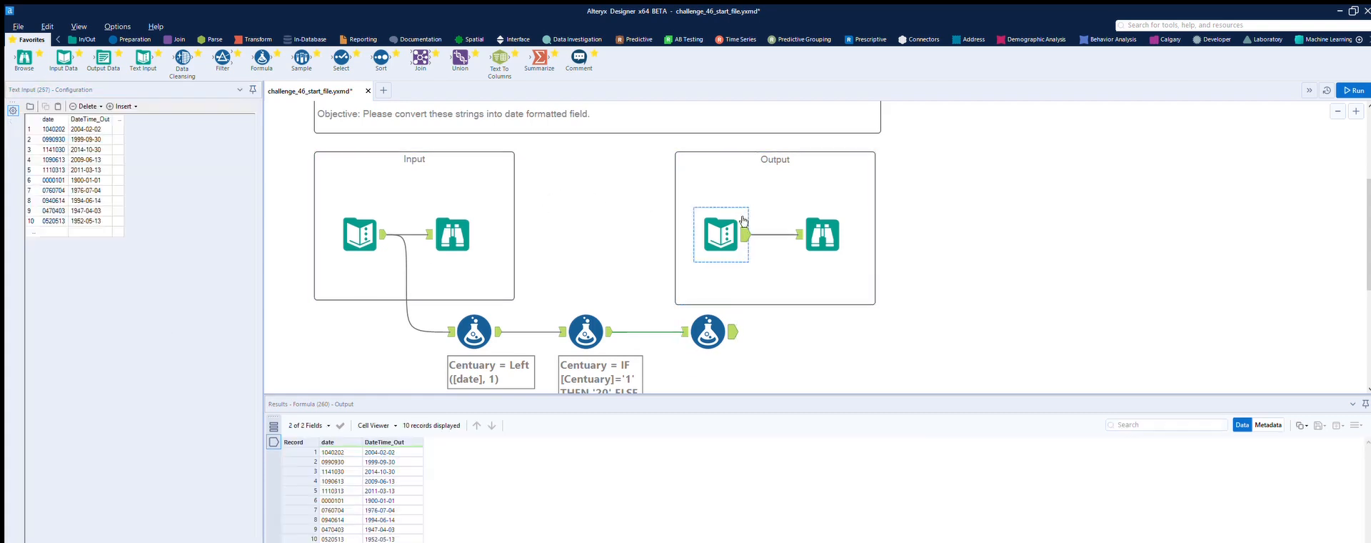
pyautogui.click(733, 309)
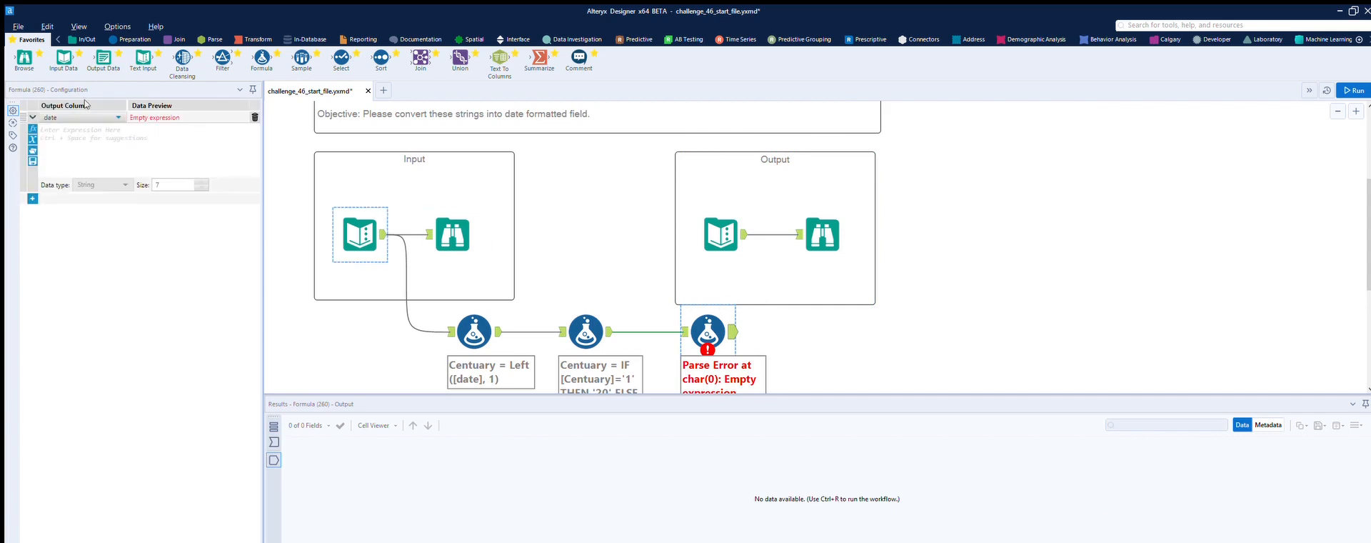
# Create a new output column named Date1 in the third Formula tool.
pyautogui.click(117, 117)
pyautogui.click(65, 128)
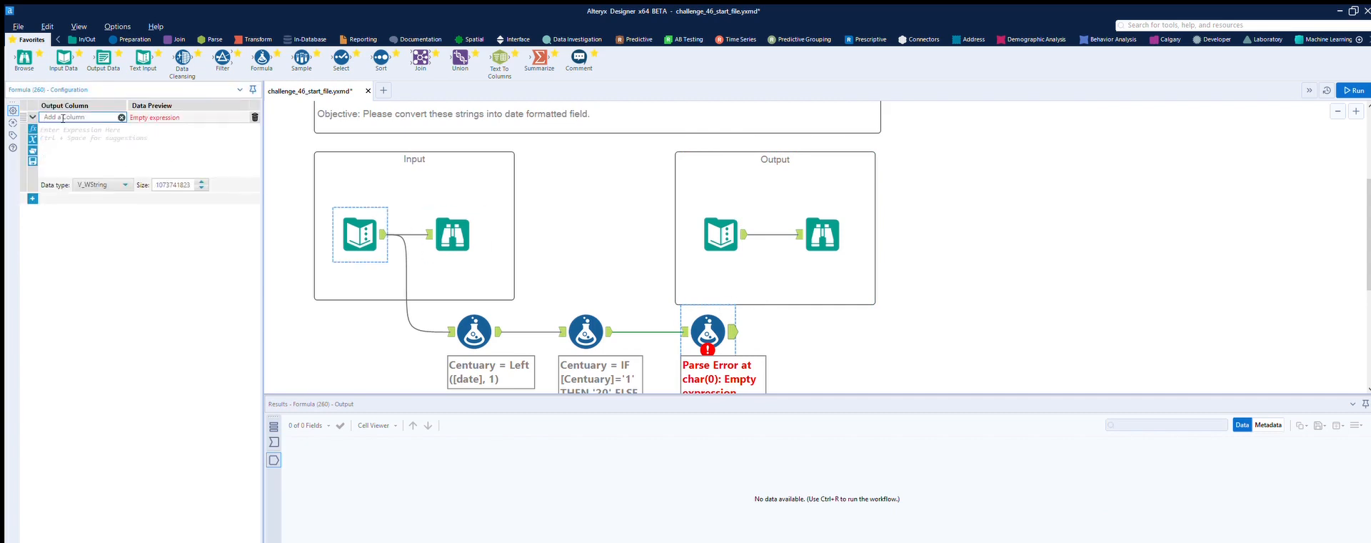
pyautogui.write('Date1')
# Build the Date1 expression as Trim([date],Right([date], 6)) using the Right string function.
pyautogui.click(32, 129)
pyautogui.click(47, 251)
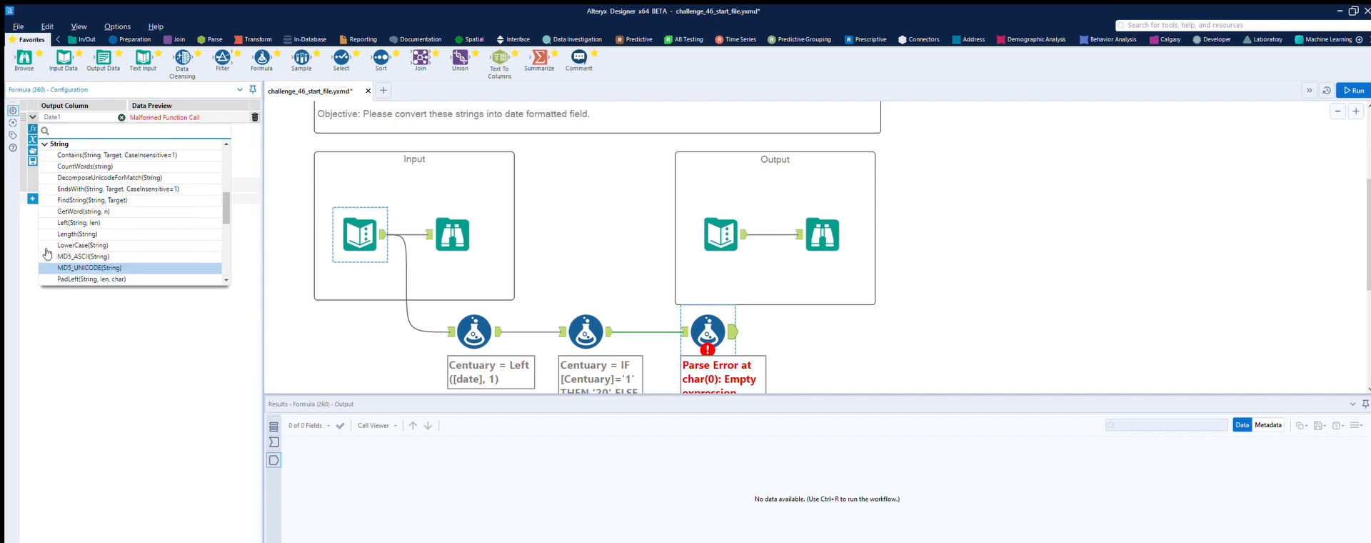
pyautogui.scroll(-3, 100, 204)
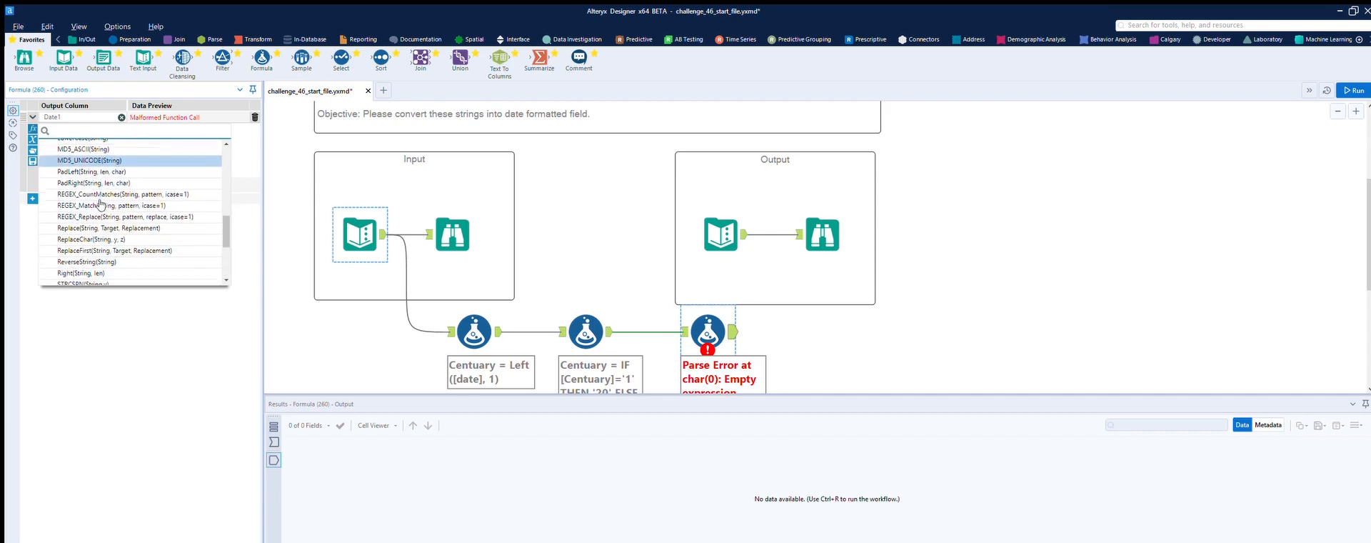
pyautogui.scroll(-2, 100, 204)
pyautogui.click(96, 211)
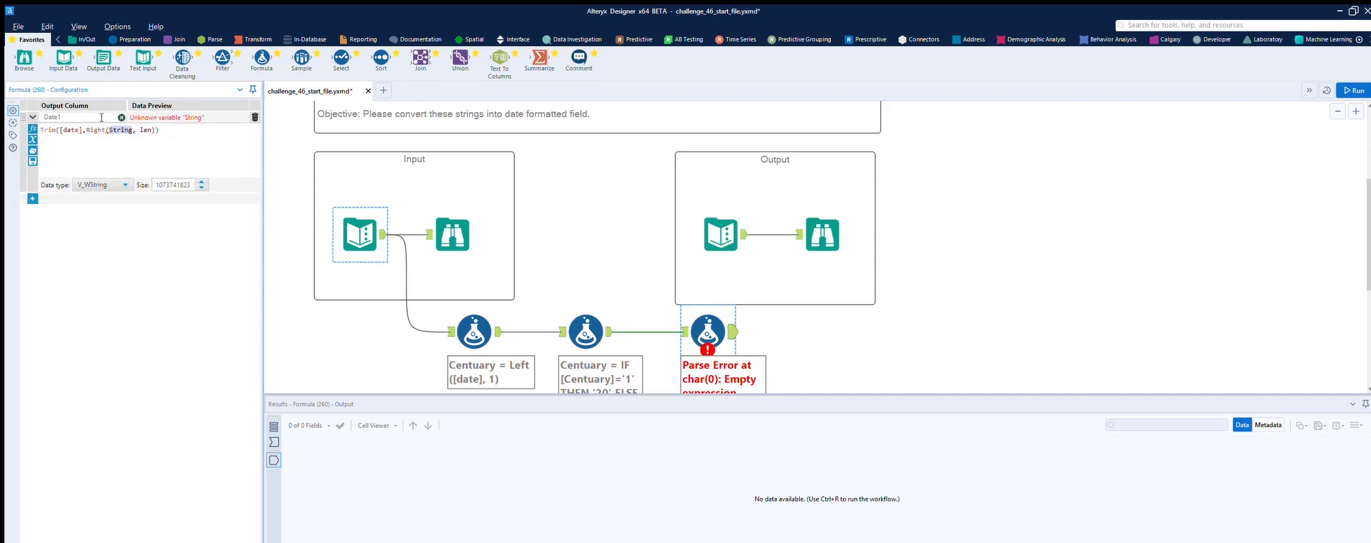
pyautogui.moveTo(83, 129); pyautogui.dragTo(94, 128)
pyautogui.write('[')
pyautogui.press('Return')
pyautogui.write('6')
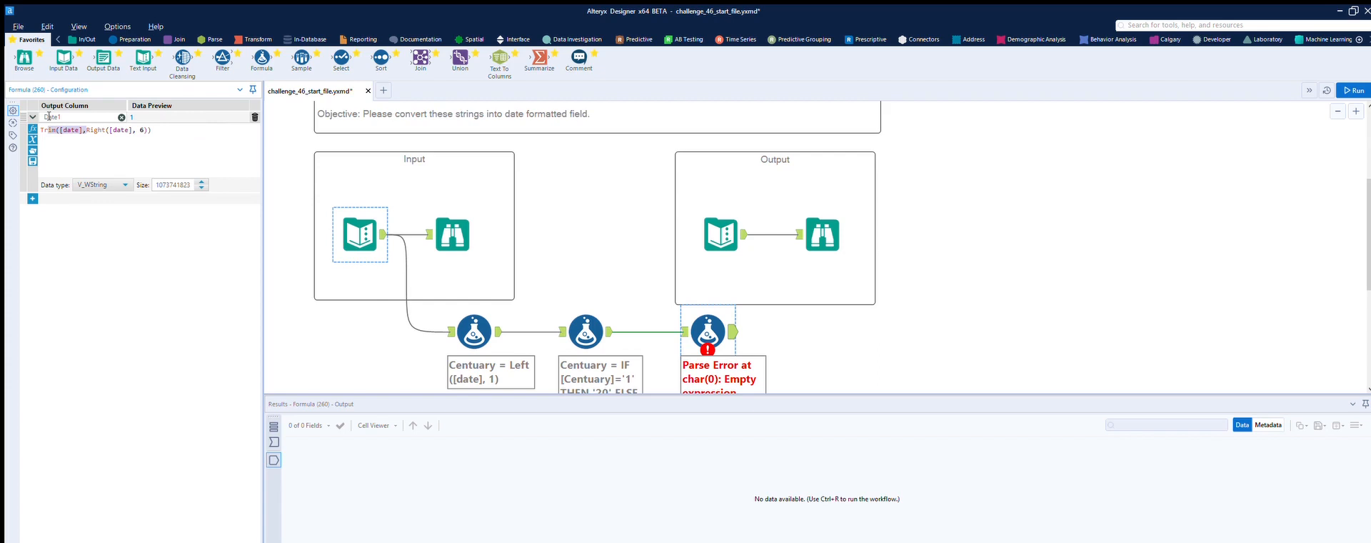
# Remove the surrounding Trim function to leave Right([date], 6), run the workflow and view the third Formula tool's output.
pyautogui.press('BackSpace')
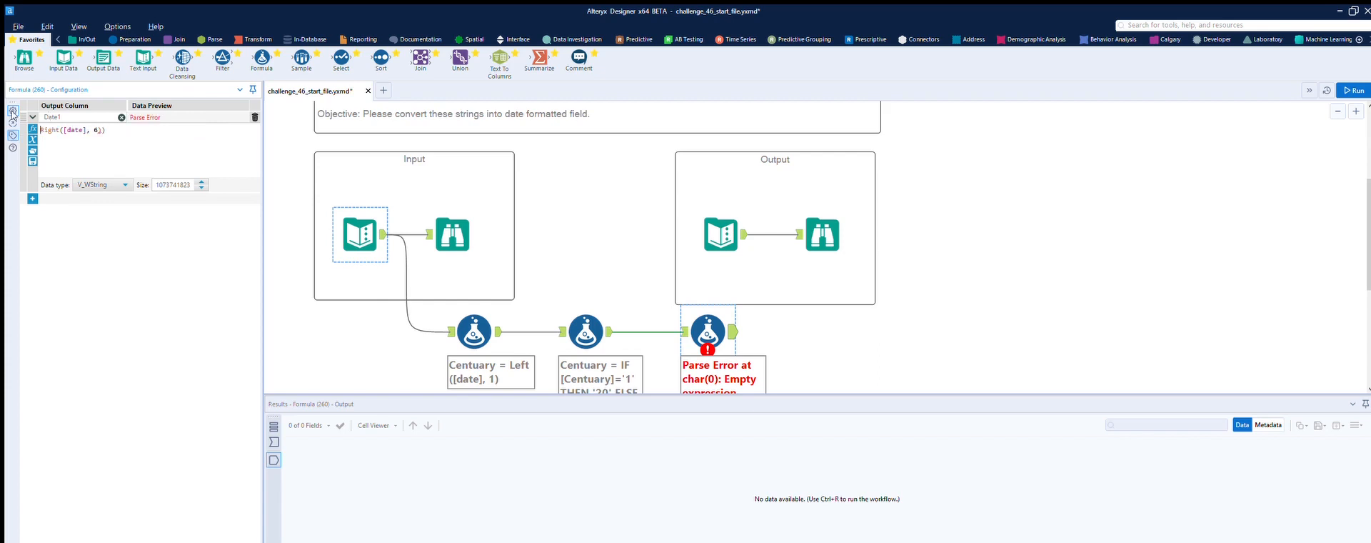
pyautogui.press('BackSpace')
pyautogui.click(1007, 343)
pyautogui.click(1363, 87)
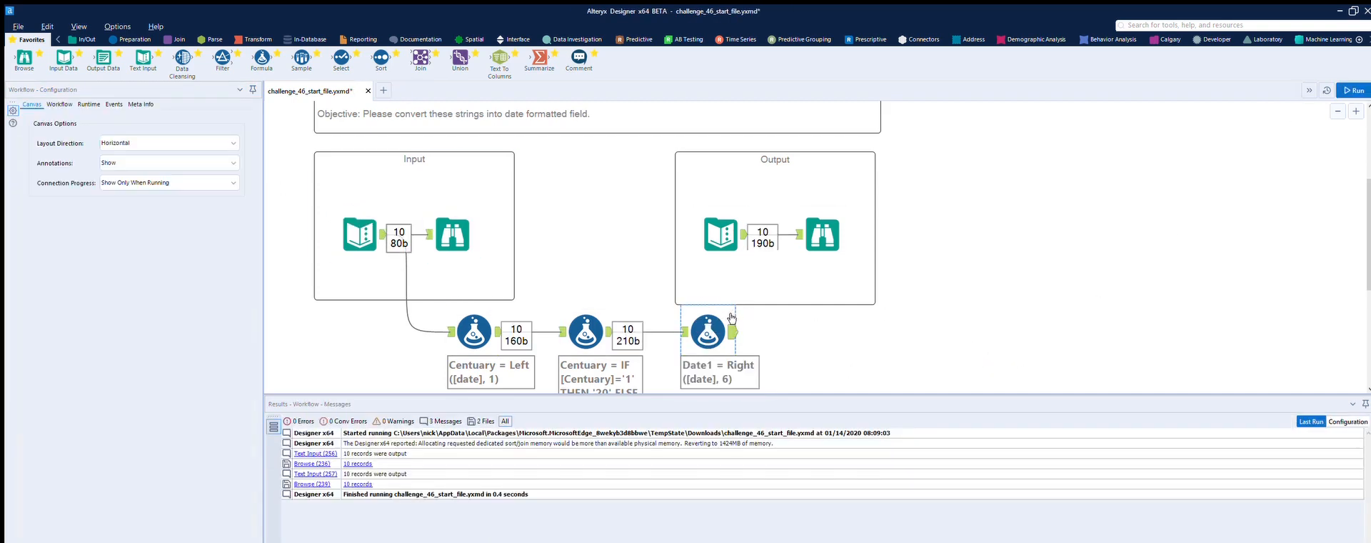
pyautogui.click(731, 317)
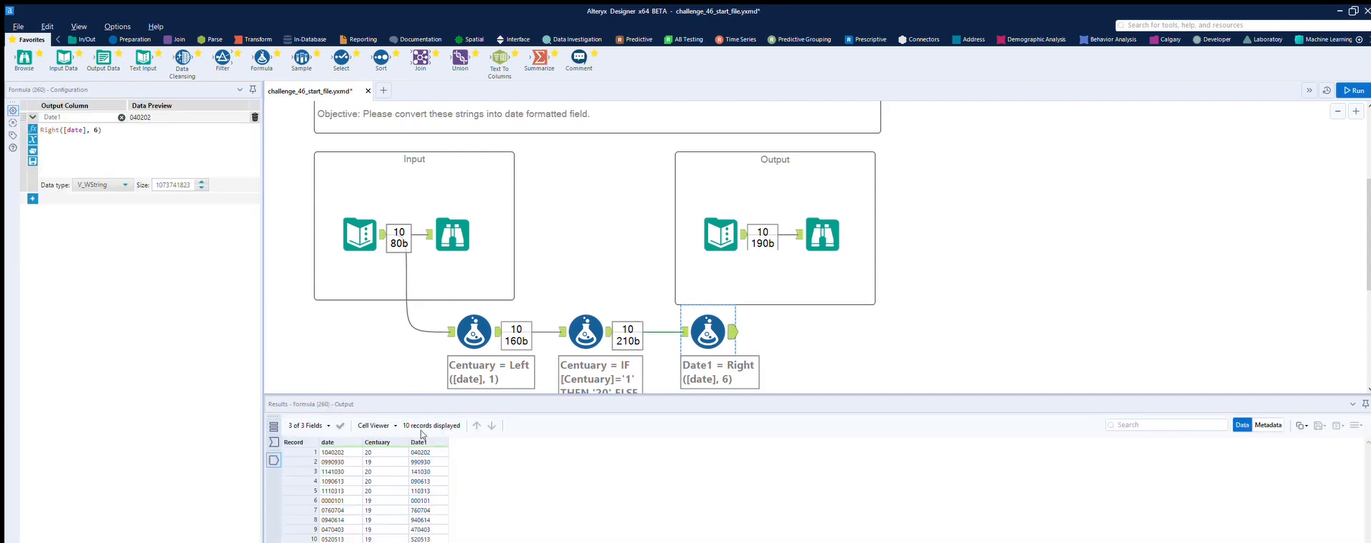
# Add a fourth Formula tool connected after the third one and choose the existing Date1 field as its output column.
pyautogui.moveTo(261, 57); pyautogui.dragTo(810, 332)
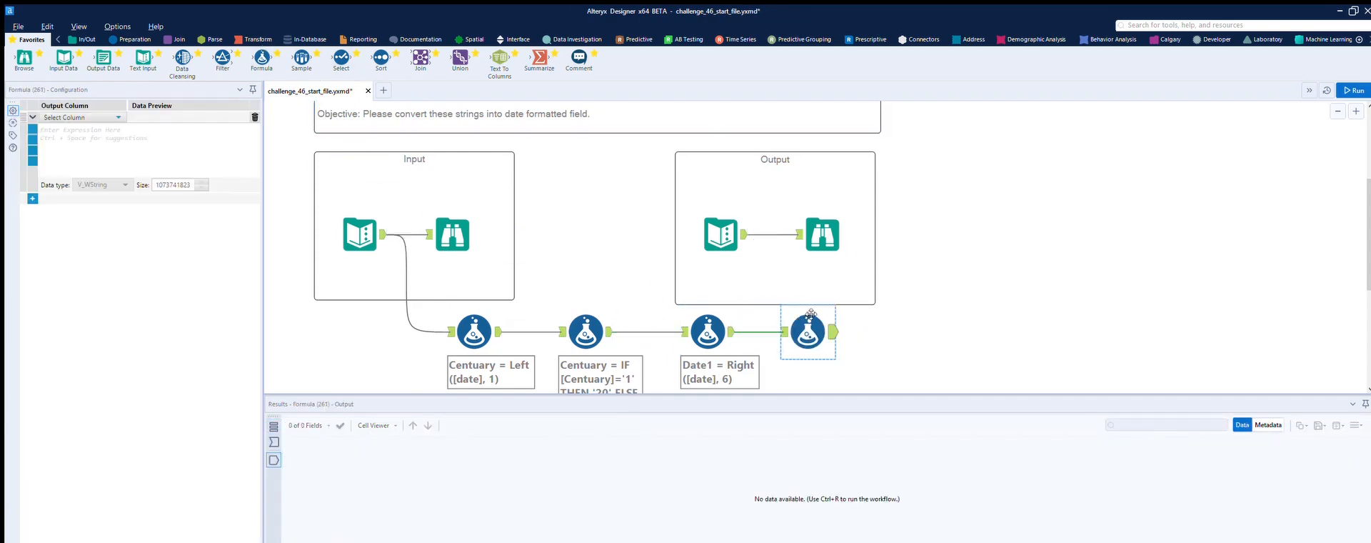
pyautogui.click(84, 117)
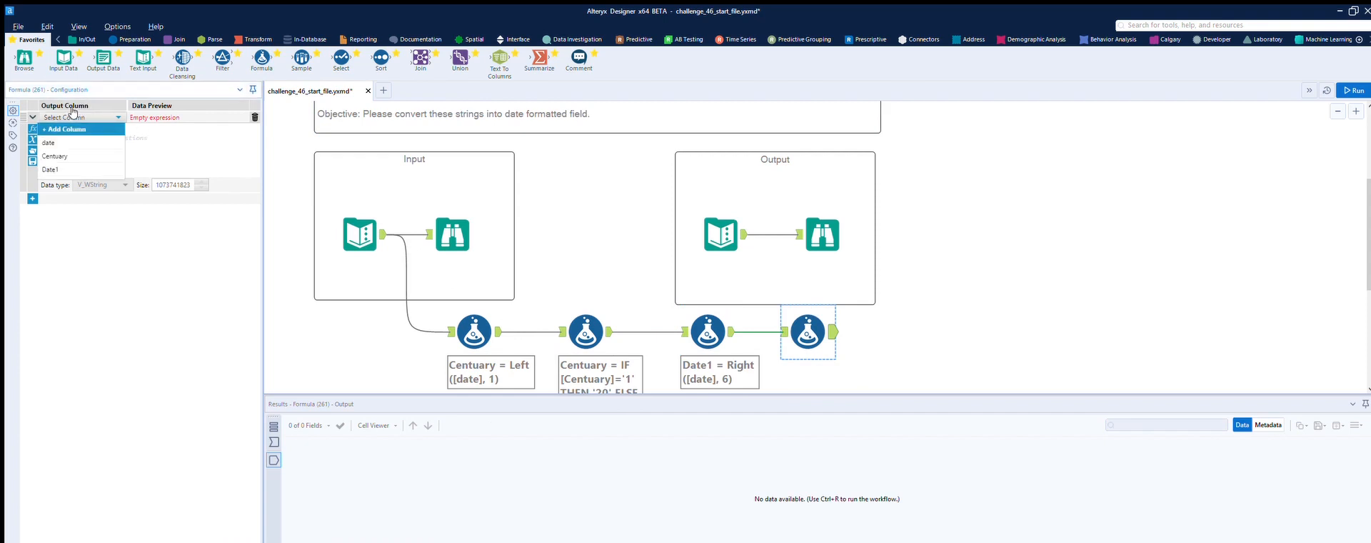
pyautogui.click(70, 169)
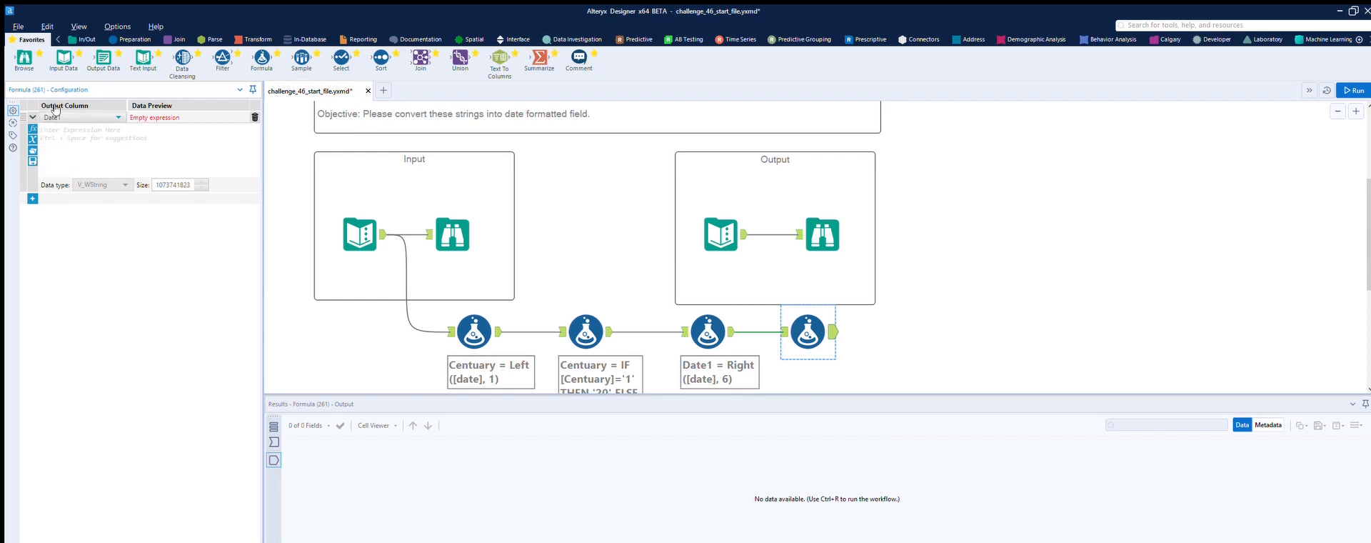
# Set the Date1 expression in the fourth Formula tool to [Centuary]+[Date1] and run the workflow.
pyautogui.click(32, 127)
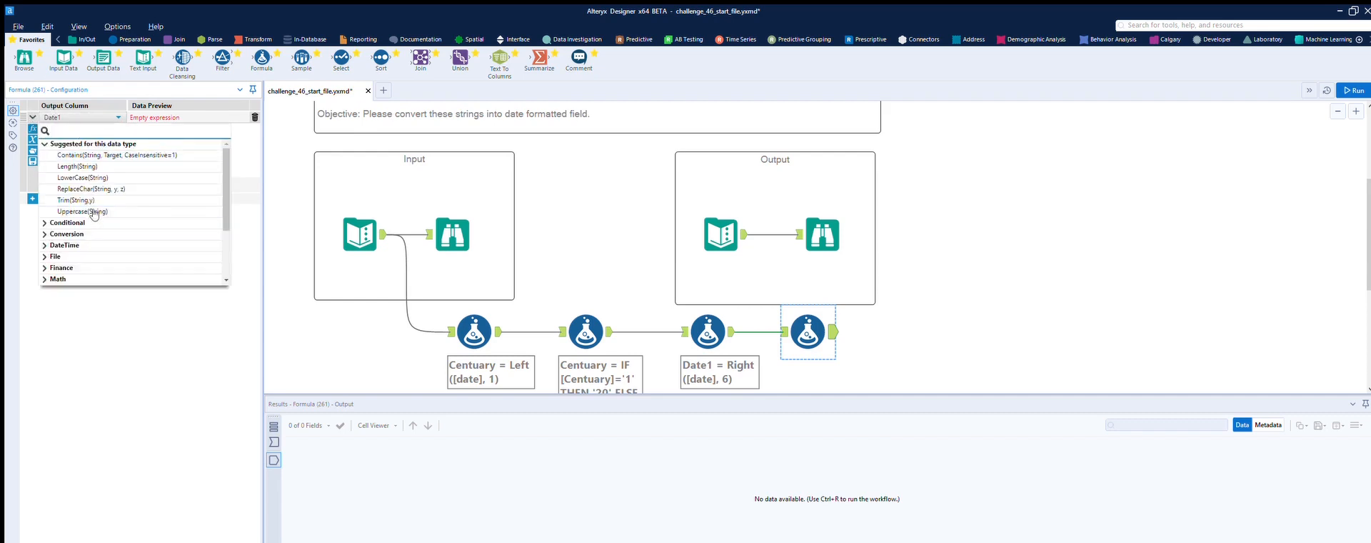
pyautogui.click(56, 120)
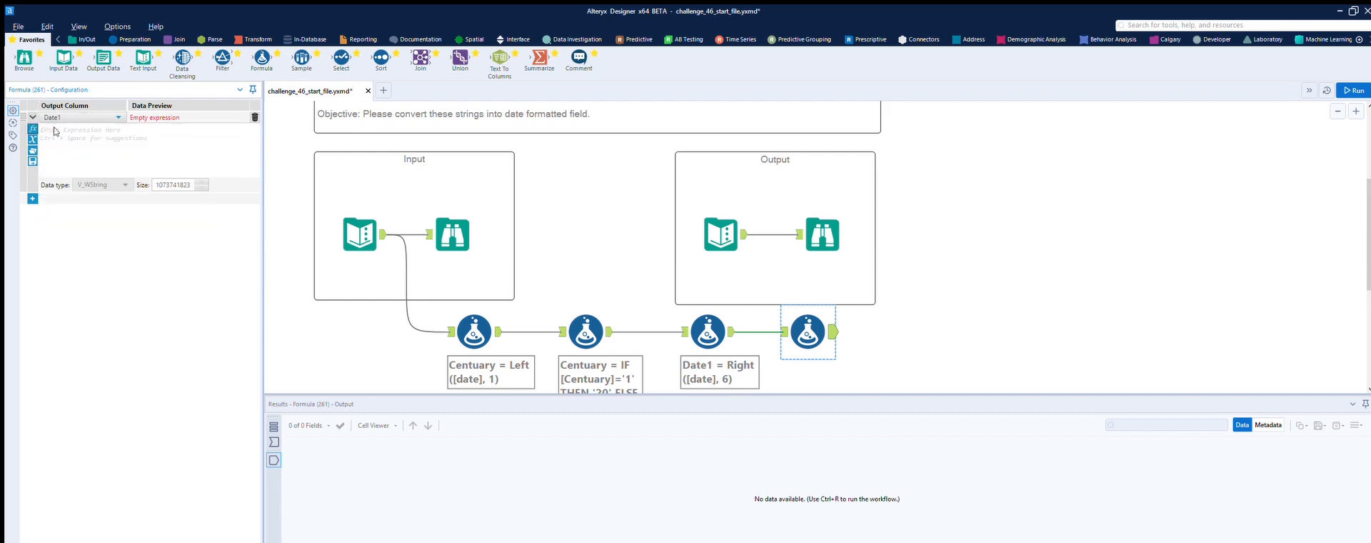
pyautogui.write('[')
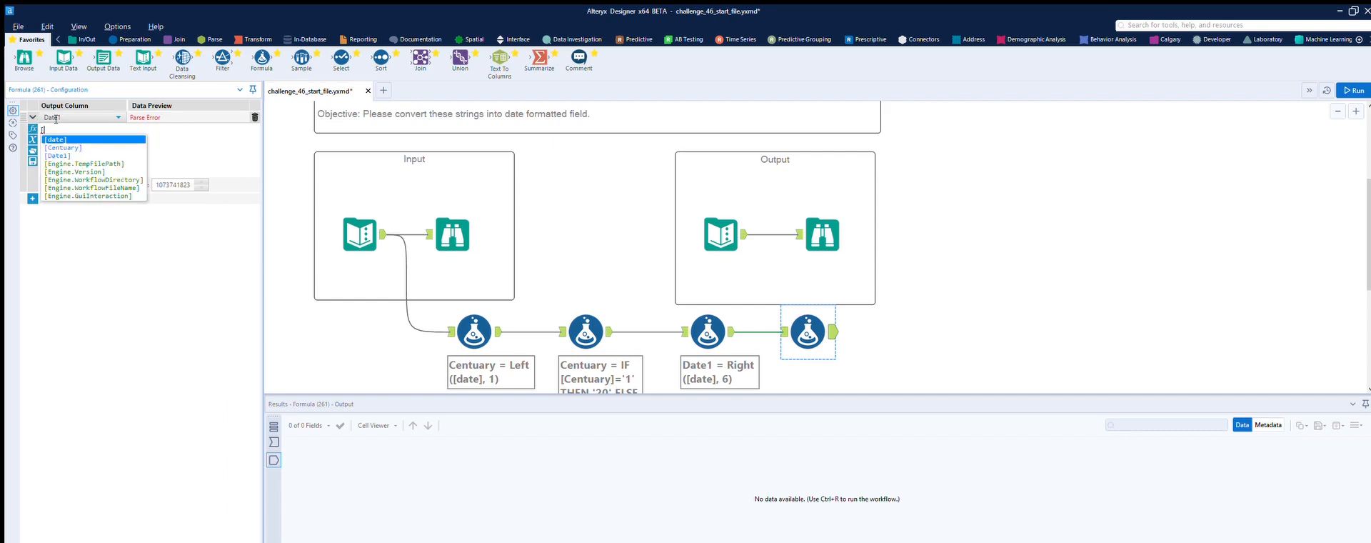
pyautogui.click(60, 133)
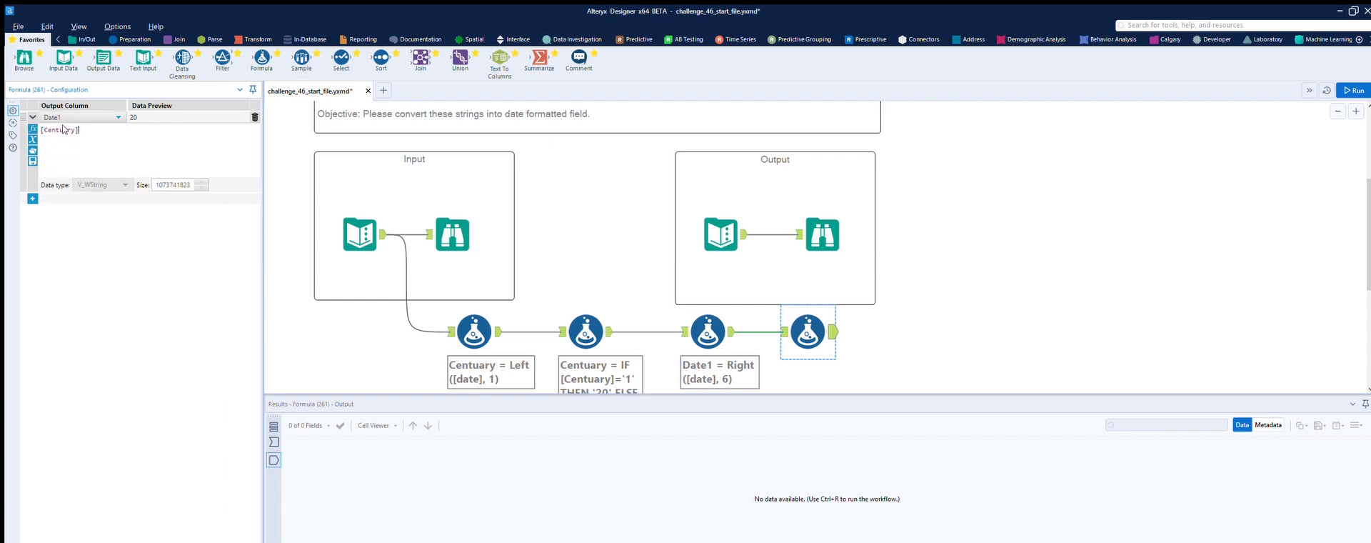
pyautogui.write('+[')
pyautogui.click(114, 155)
pyautogui.click(1355, 90)
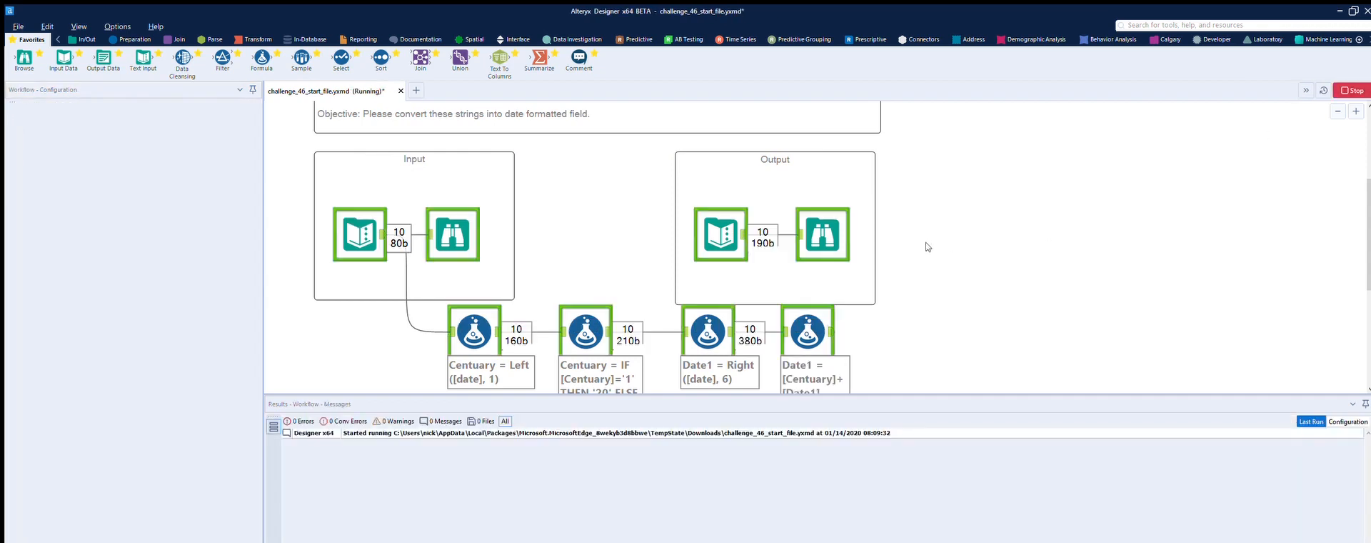
# Add a DateTime tool connected after the fourth Formula tool and select Date1 as the string field to convert.
pyautogui.click(84, 39)
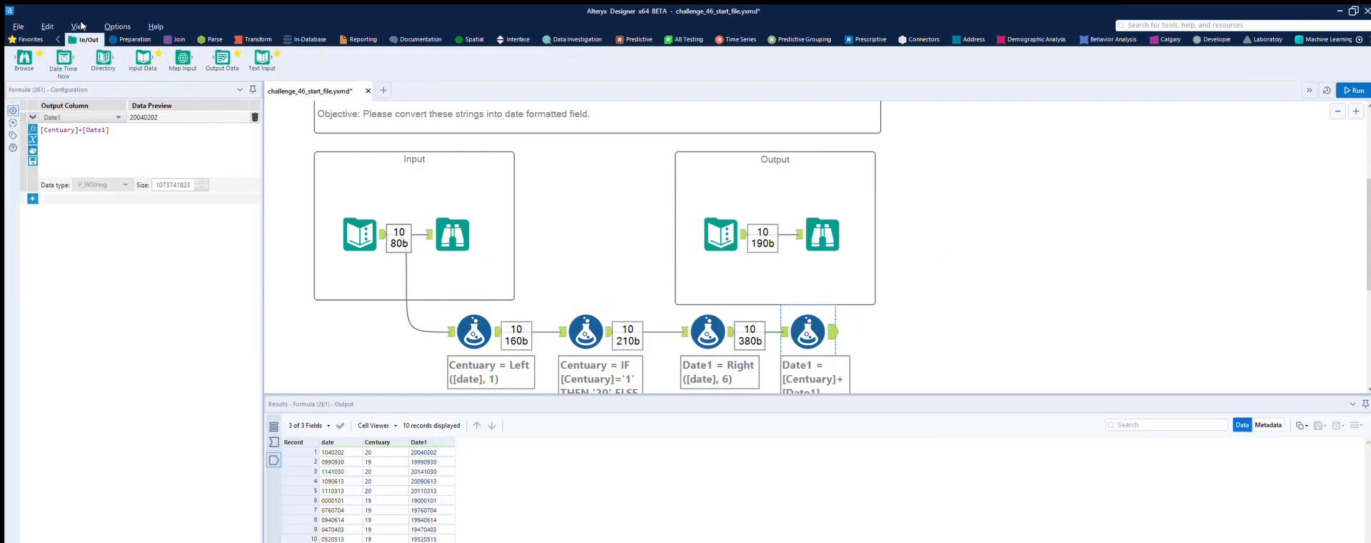
pyautogui.click(212, 39)
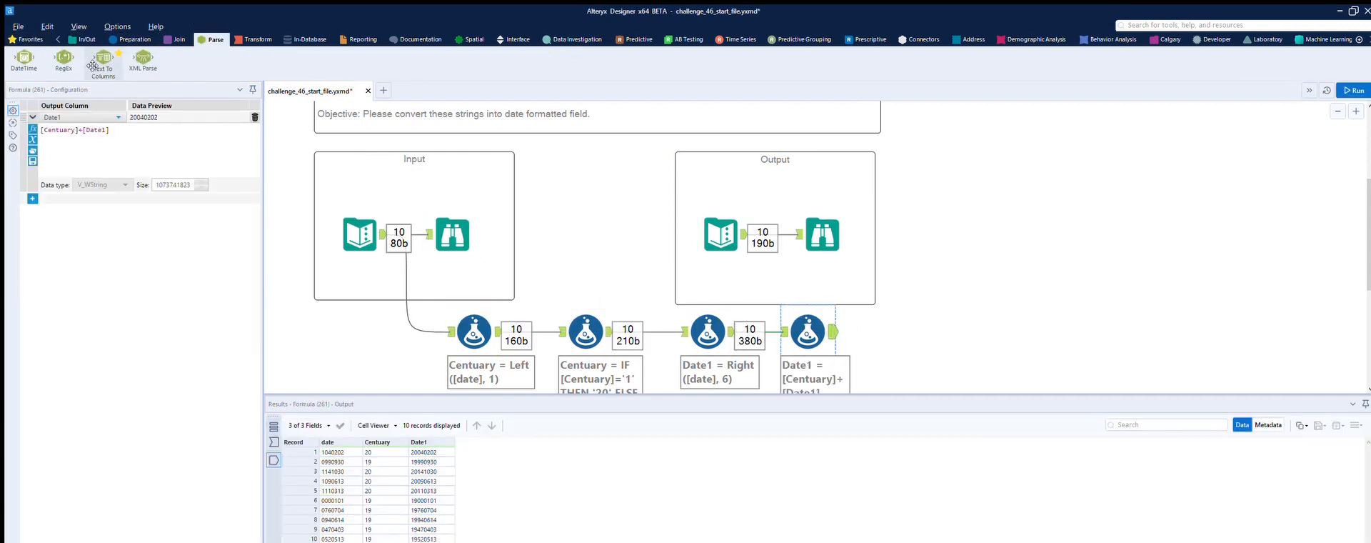
pyautogui.moveTo(24, 57); pyautogui.dragTo(897, 332)
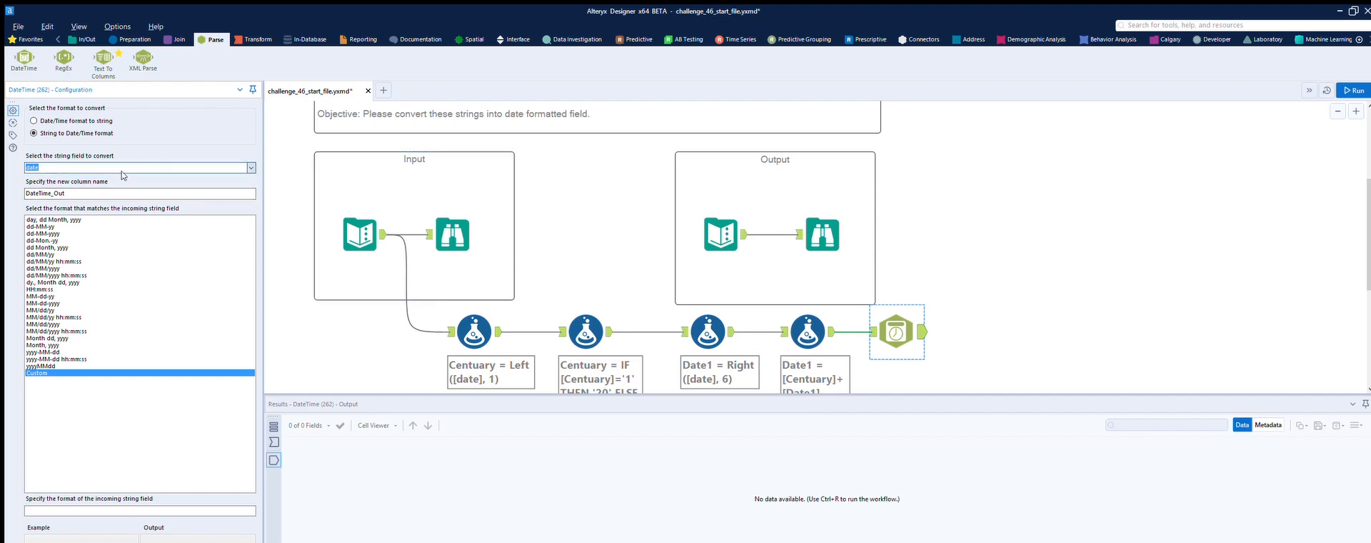
pyautogui.click(109, 190)
# Specify yyyymmdd as the custom format of the incoming string field and run the workflow.
pyautogui.click(56, 512)
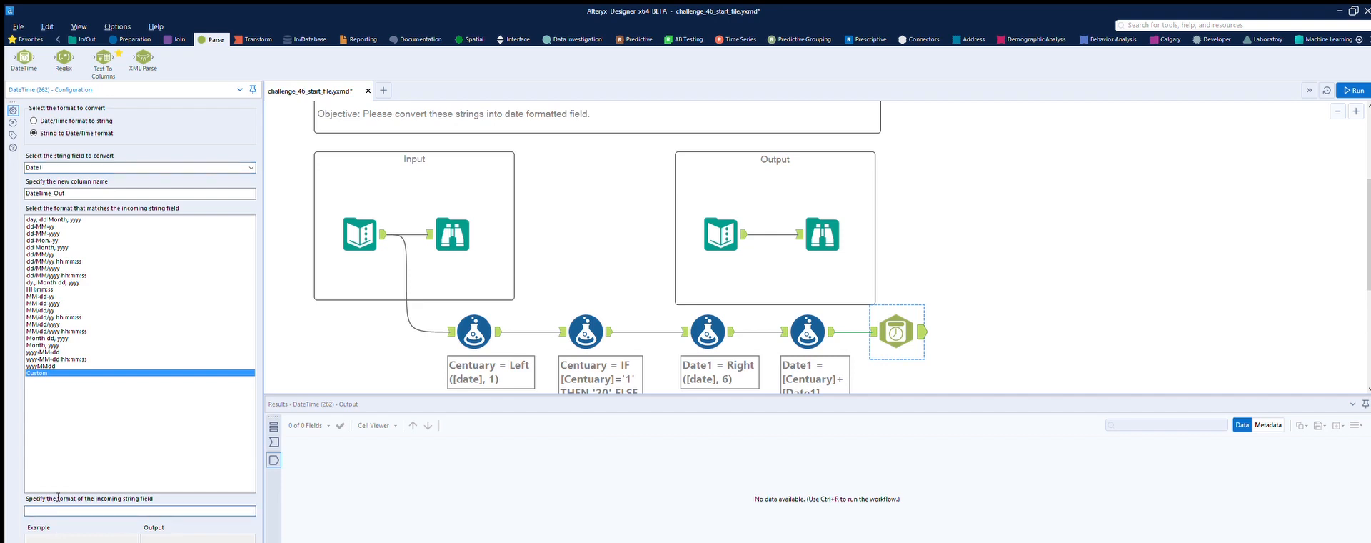
pyautogui.write('yyyymmdd')
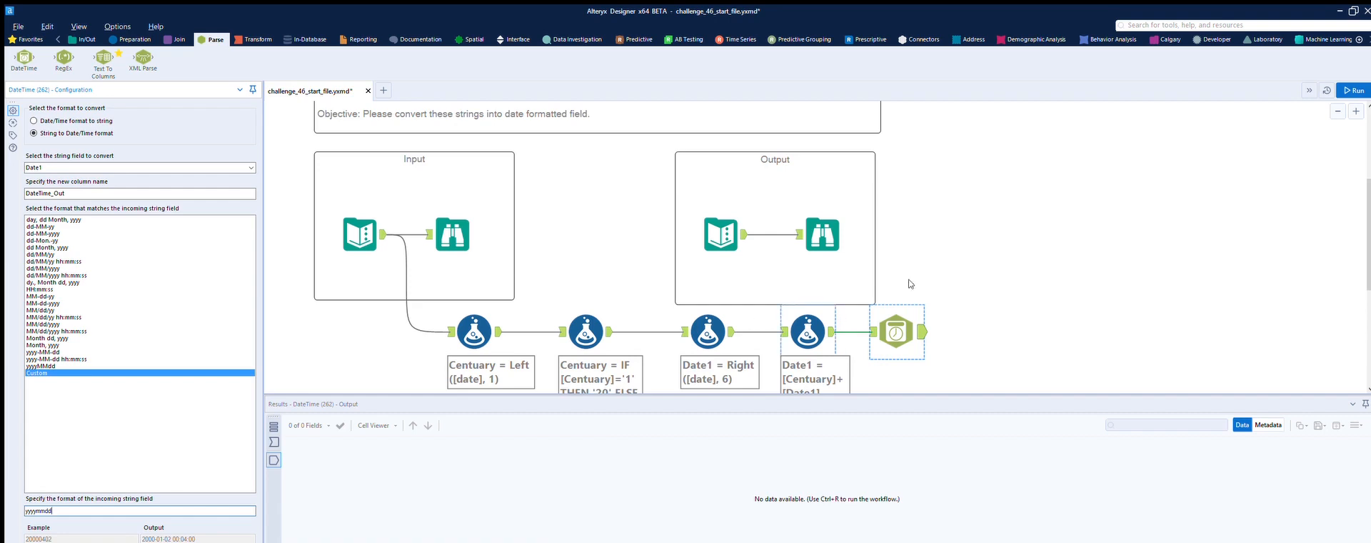
pyautogui.click(1355, 90)
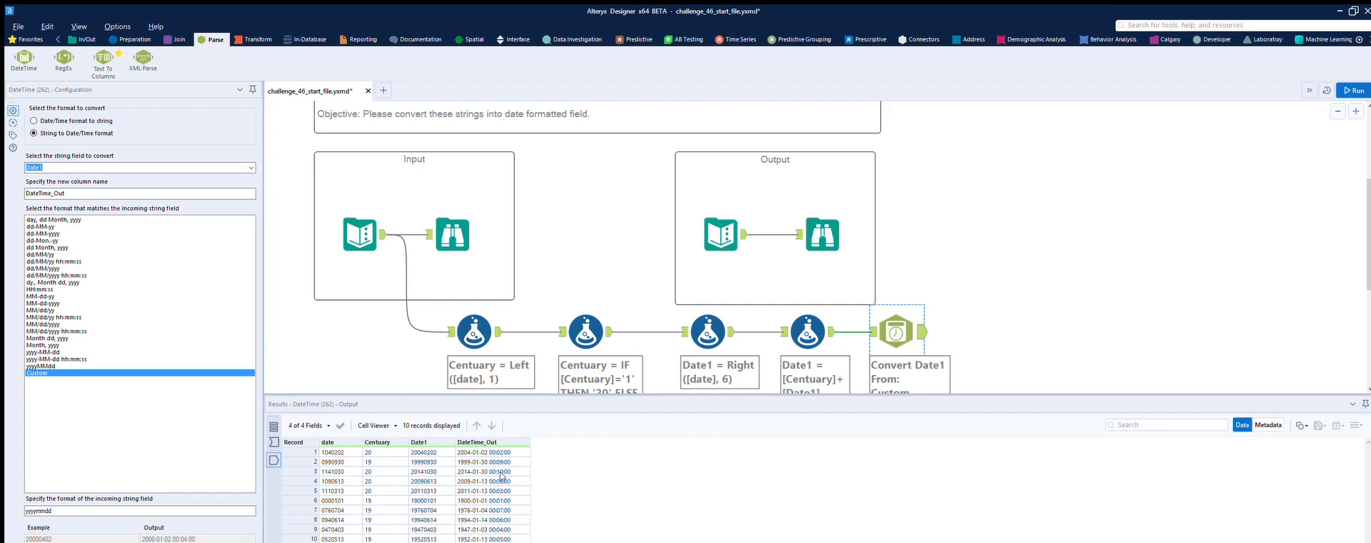
# Add a Select tool after the DateTime tool, set DateTime_Out's type to Date and deselect the Date1 and Centuary fields.
pyautogui.click(130, 39)
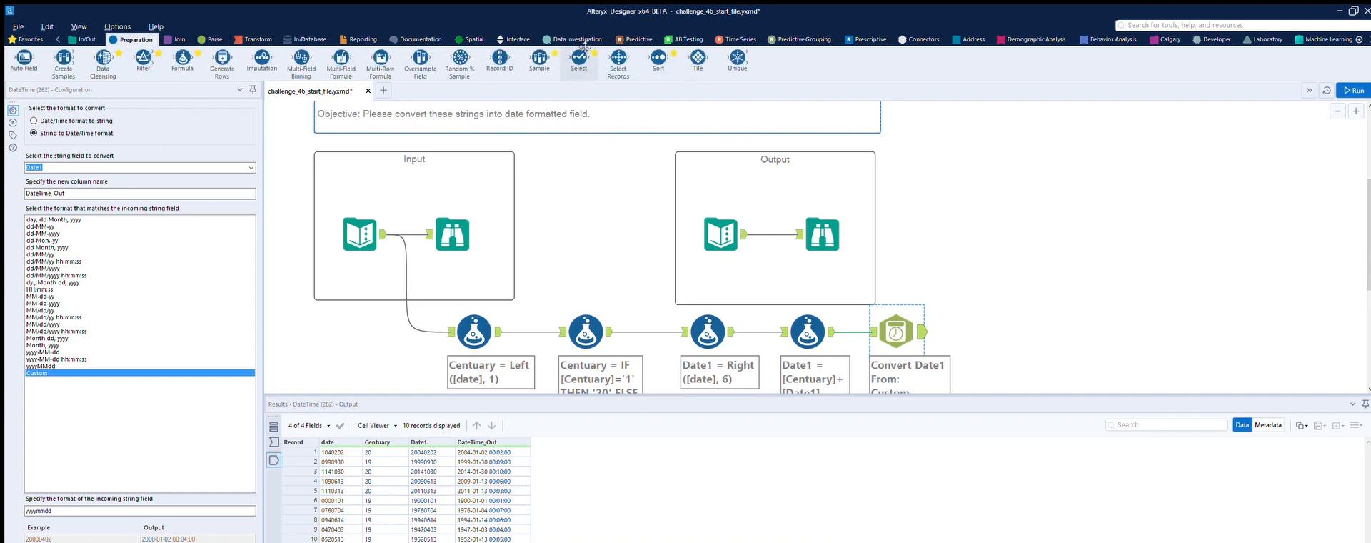
pyautogui.moveTo(579, 58); pyautogui.dragTo(986, 333)
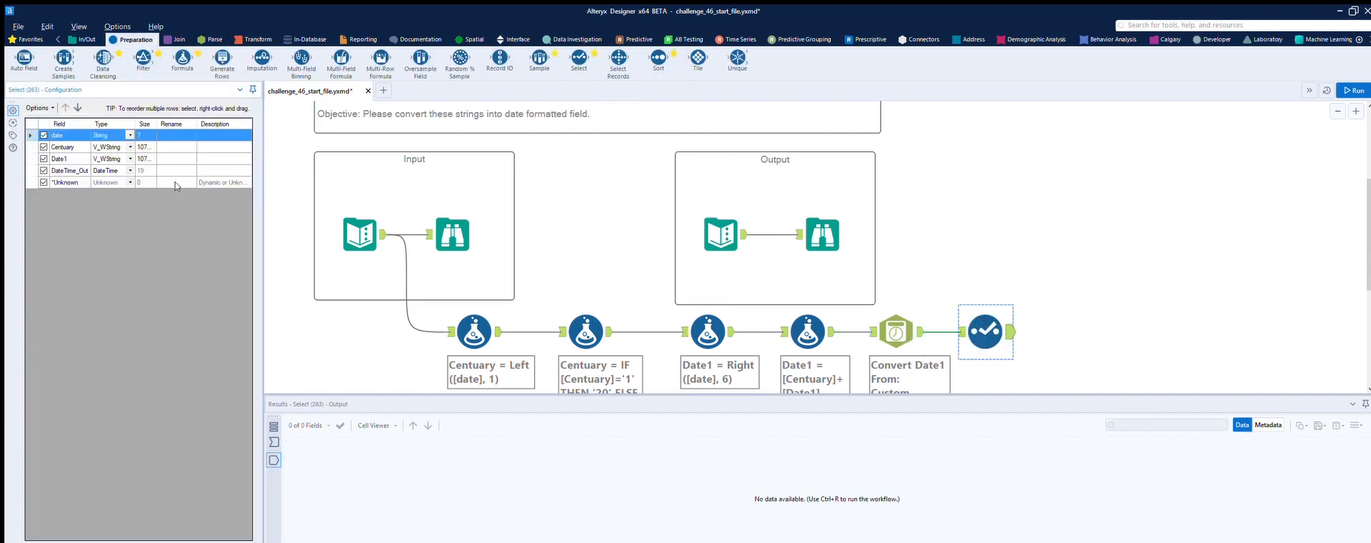
pyautogui.click(107, 170)
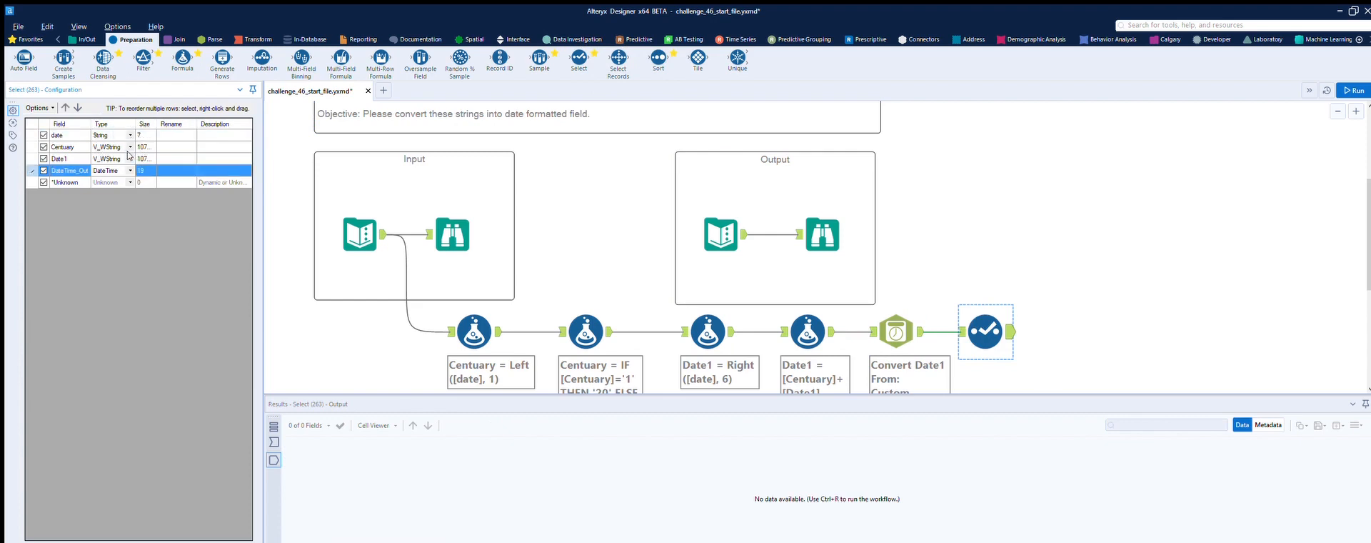
pyautogui.press('d')
pyautogui.click(44, 158)
pyautogui.click(43, 146)
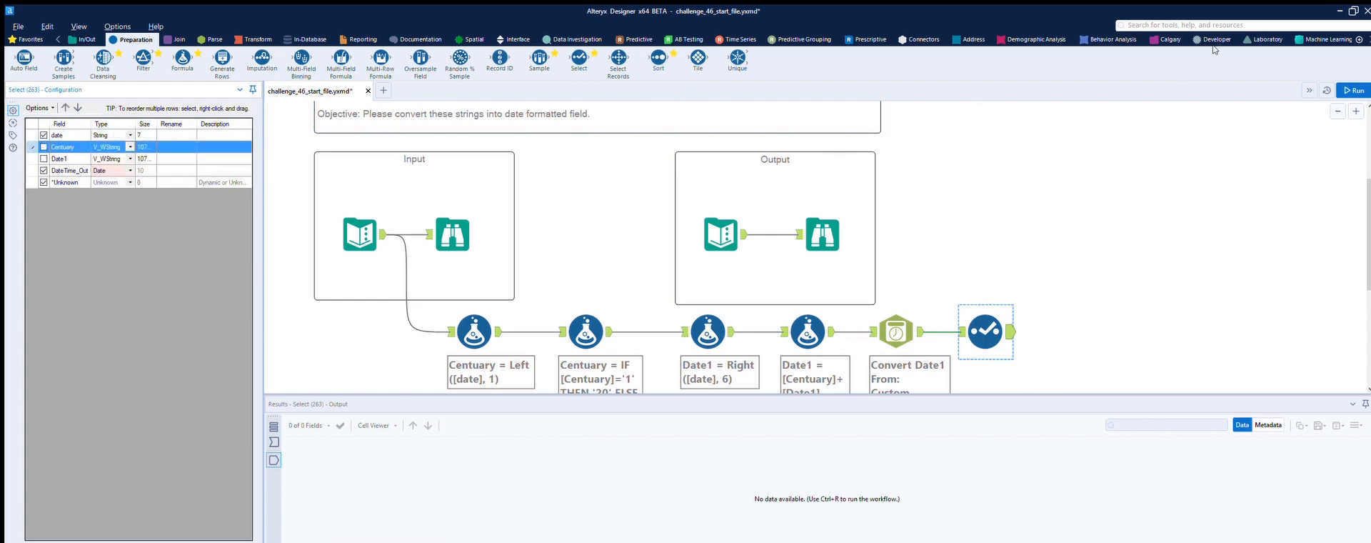
# Add a Browse tool connected after the Select tool and run the workflow.
pyautogui.click(84, 40)
pyautogui.moveTo(25, 57); pyautogui.dragTo(1108, 343)
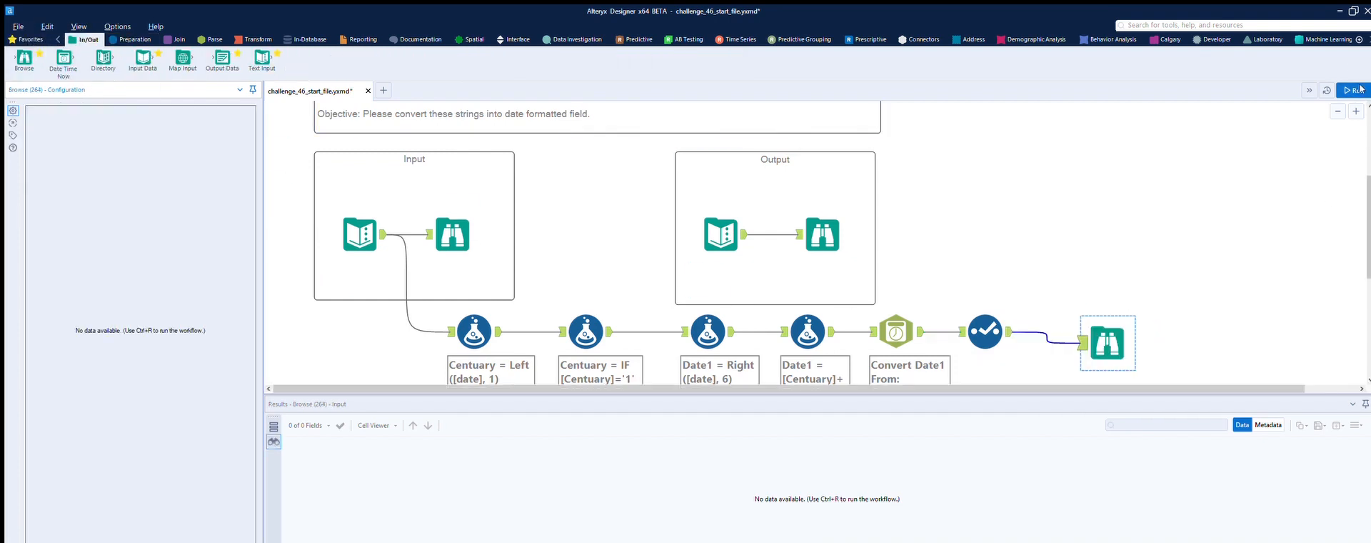
pyautogui.click(1359, 90)
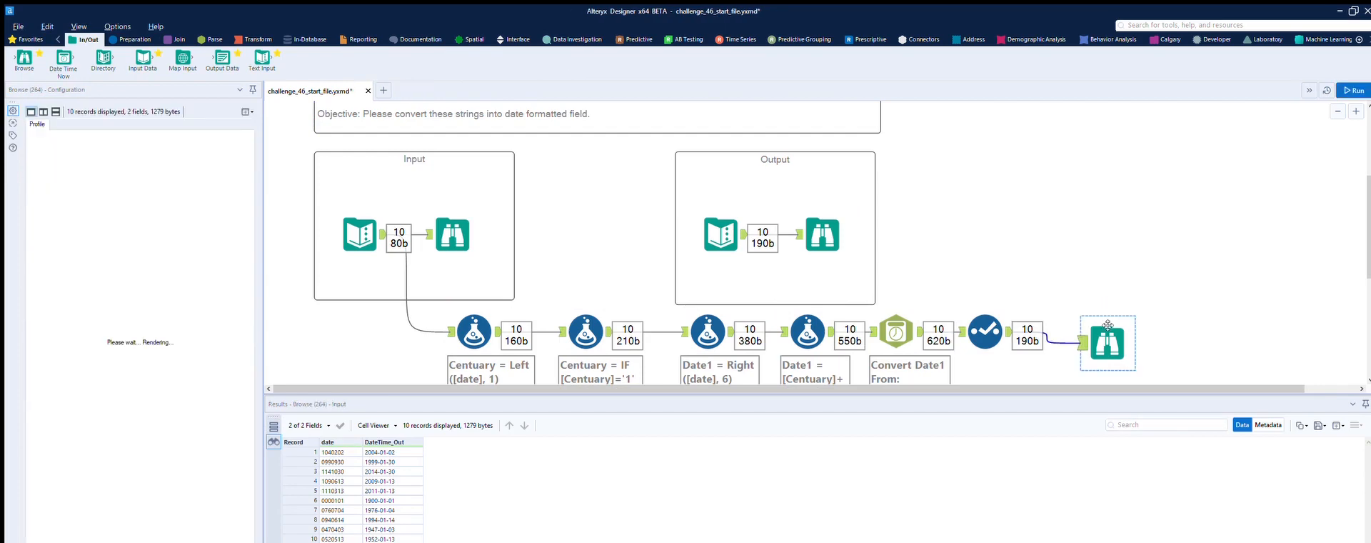
# Compare the new Browse results with the expected data in the Output box and check the fourth Formula tool's output.
pyautogui.click(826, 220)
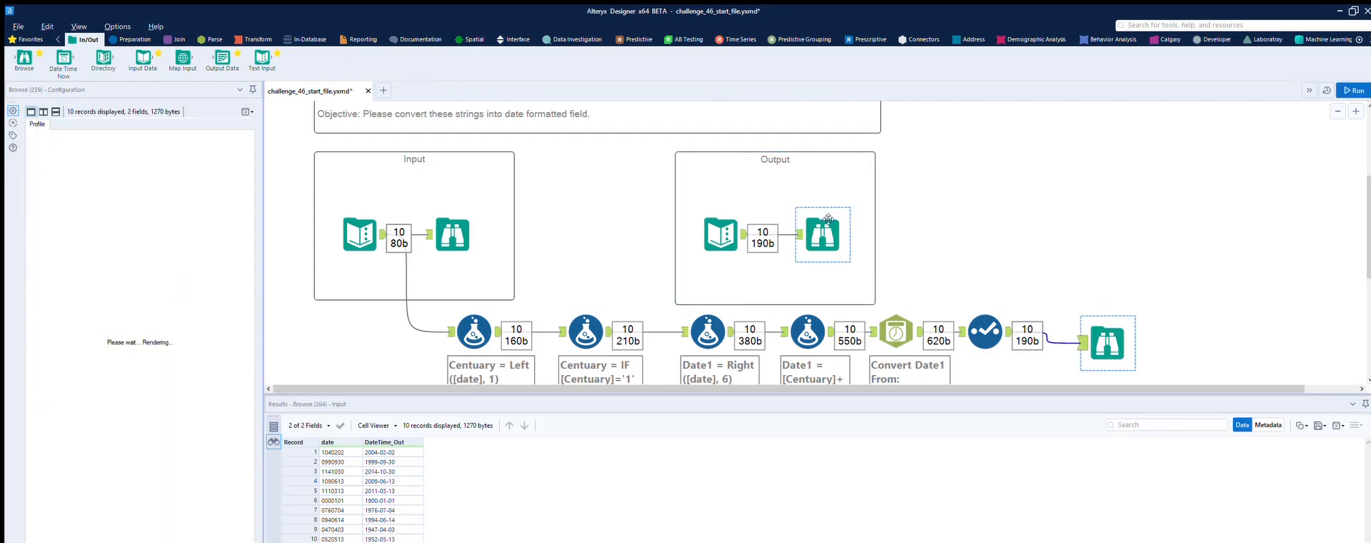
pyautogui.click(1114, 321)
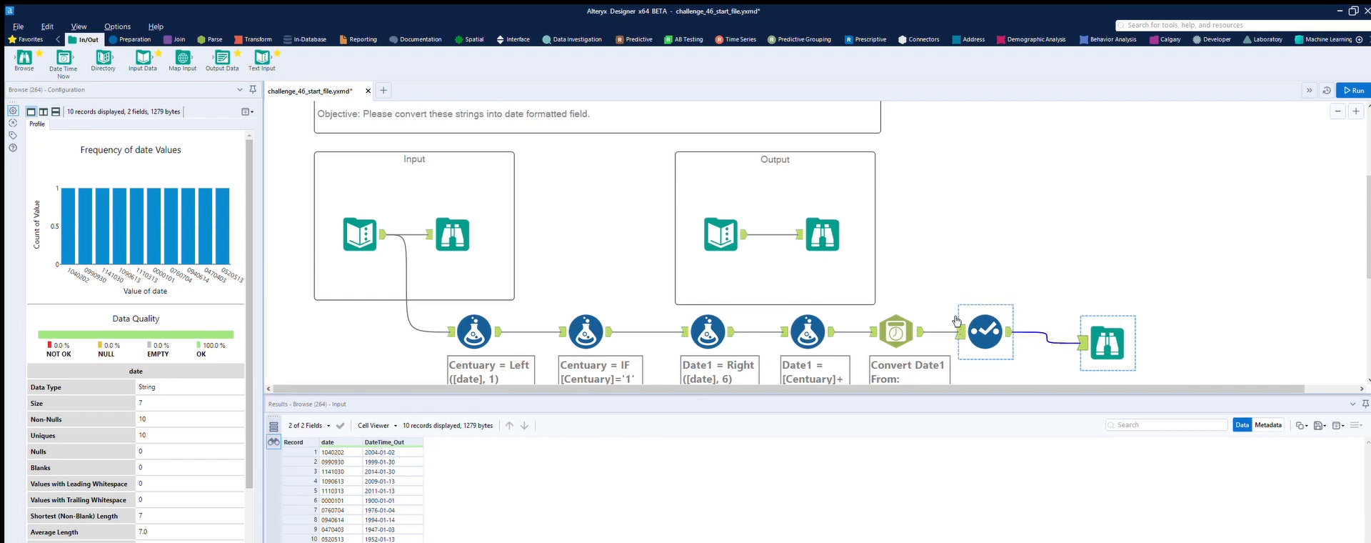
pyautogui.click(807, 321)
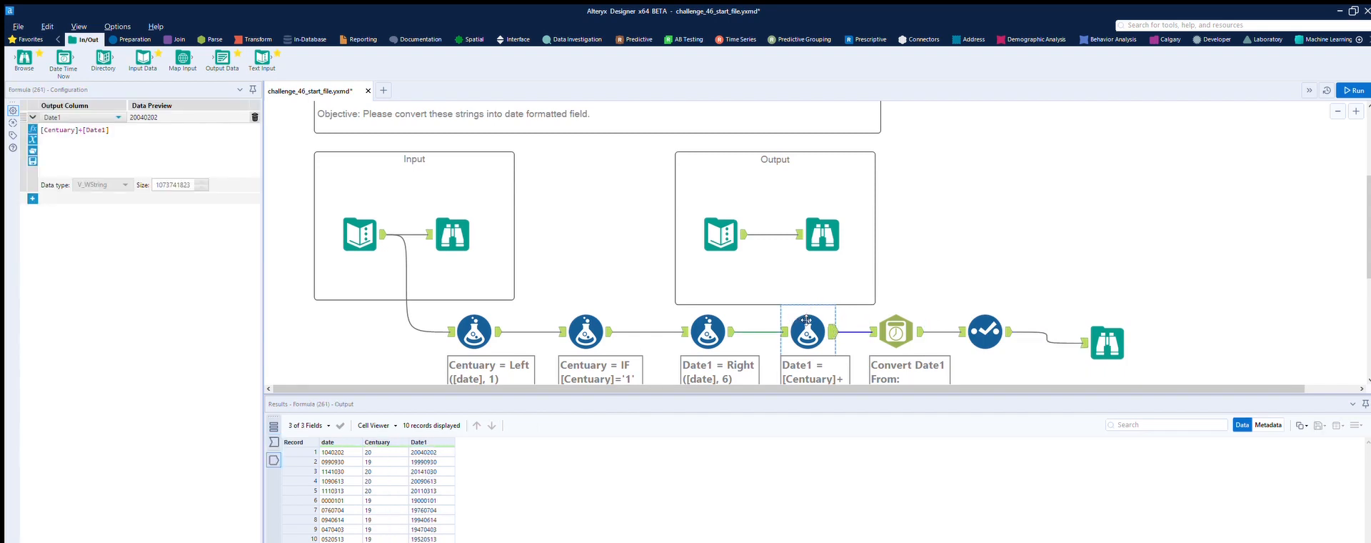
# Change the DateTime tool's custom incoming format to yyyy%mdd and rerun the workflow.
pyautogui.keyDown('ctrl'); pyautogui.click(905, 321); pyautogui.keyUp('ctrl')
pyautogui.click(909, 322)
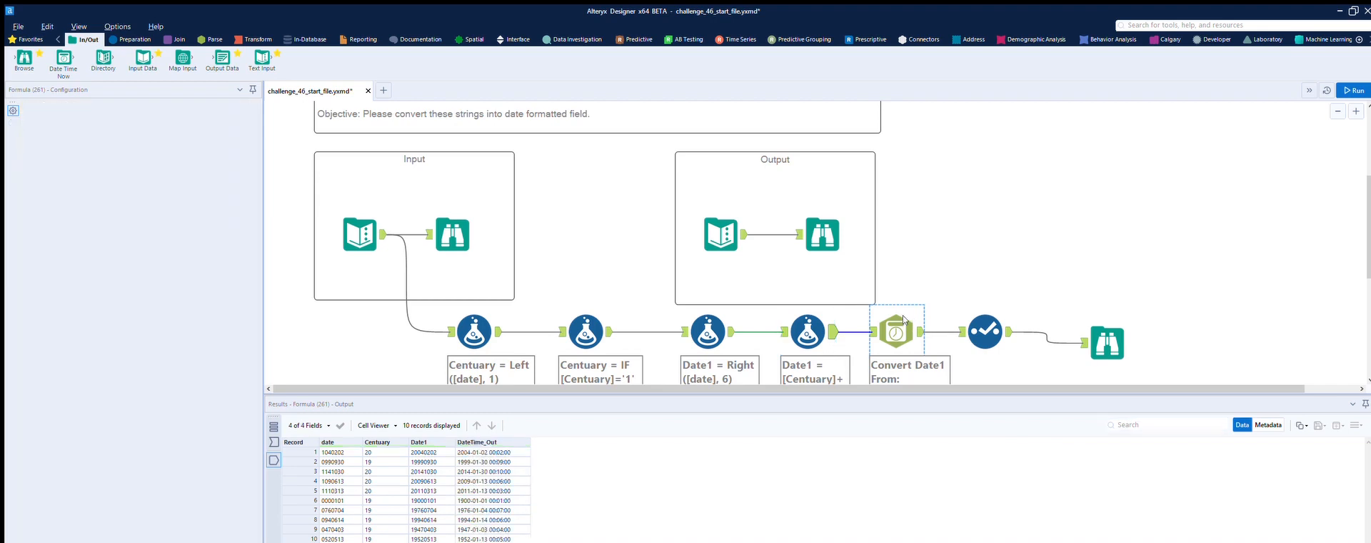
pyautogui.press('BackSpace')
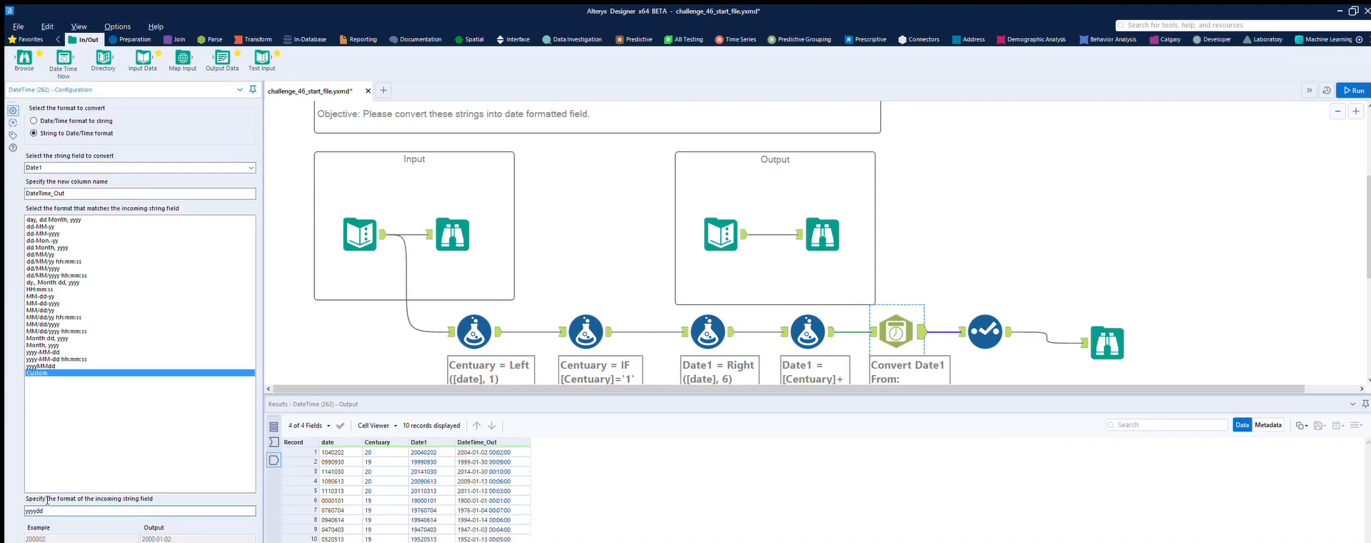
pyautogui.write('%m')
pyautogui.click(1352, 90)
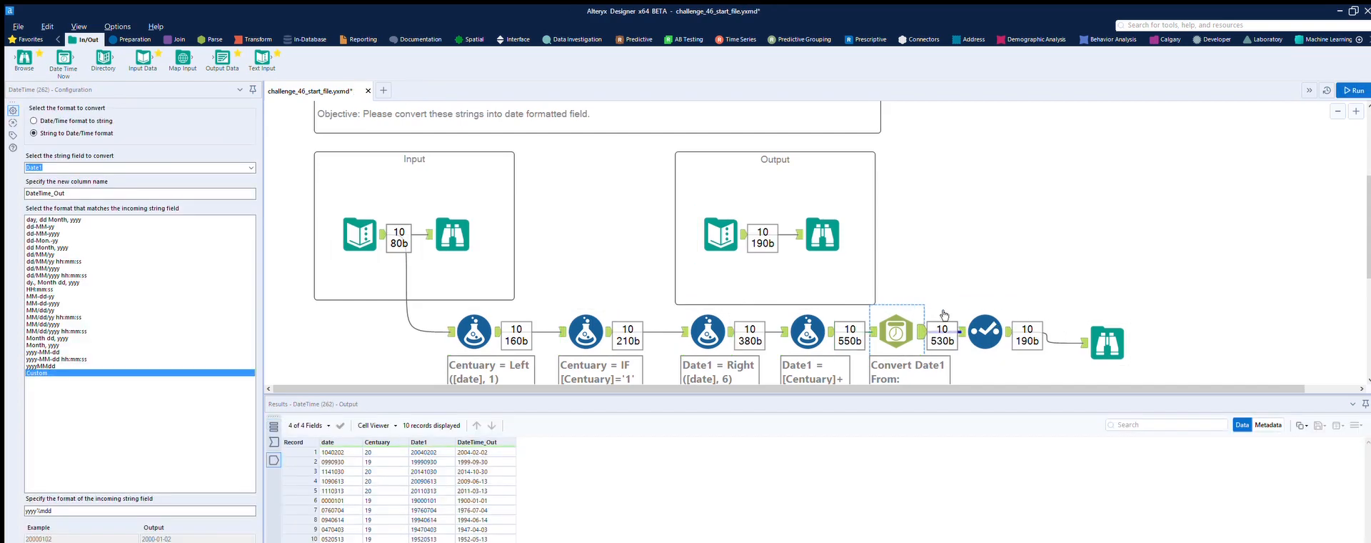
# Compare the DateTime_Out values in the final Browse tool with the expected data in the Output box's Browse tool.
pyautogui.click(1109, 332)
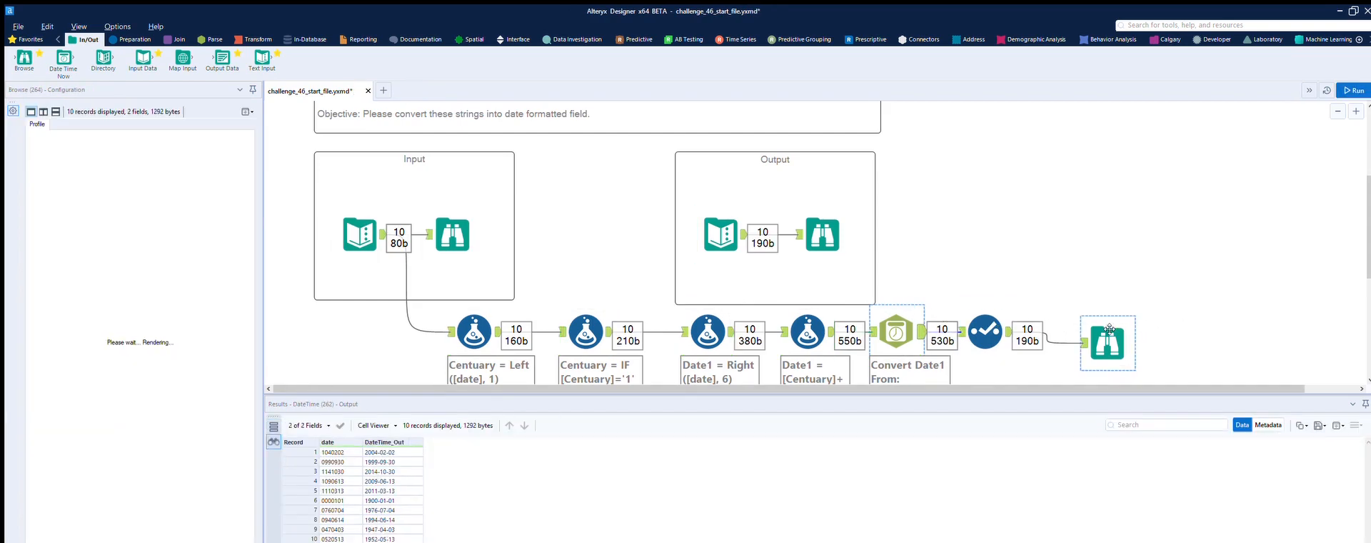
pyautogui.click(821, 233)
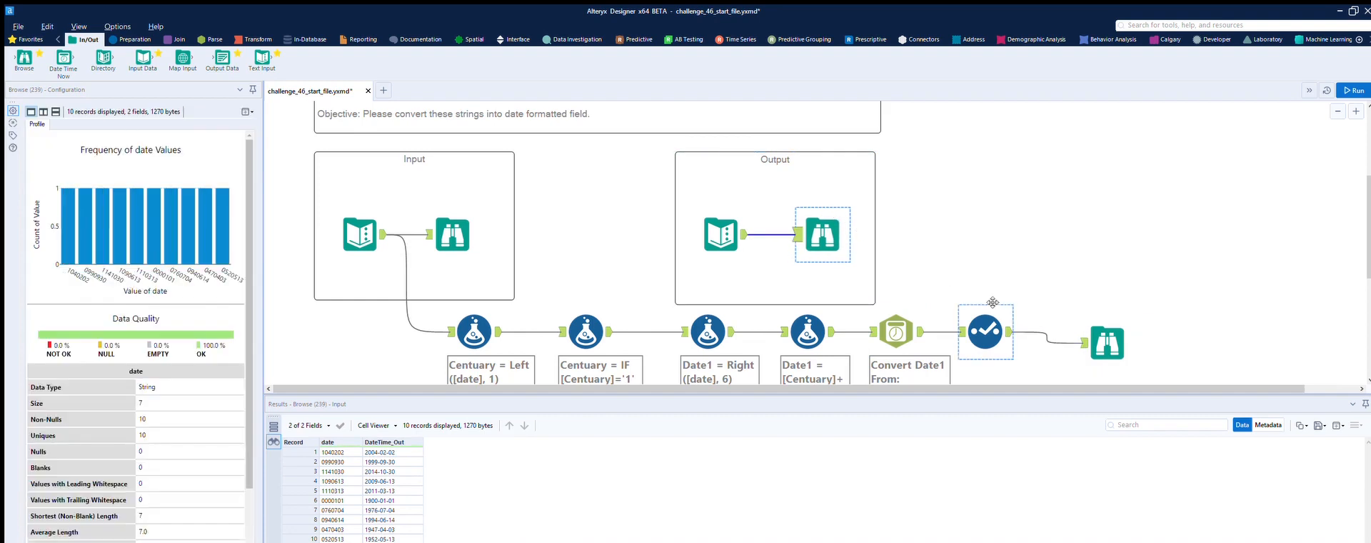
pyautogui.click(1114, 332)
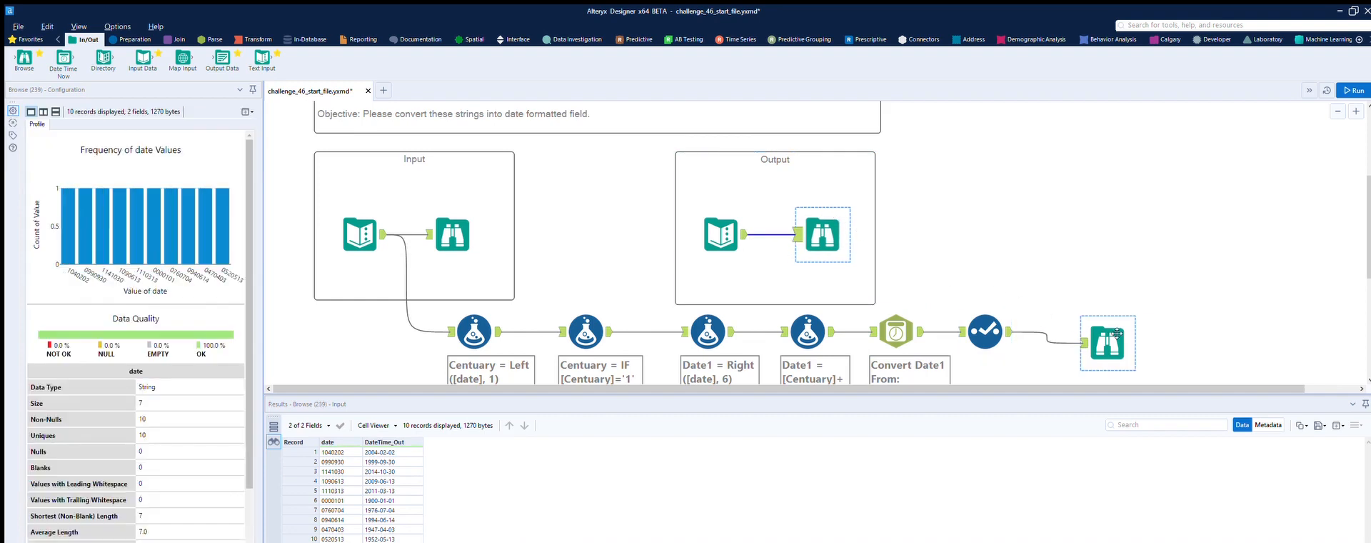
pyautogui.click(840, 215)
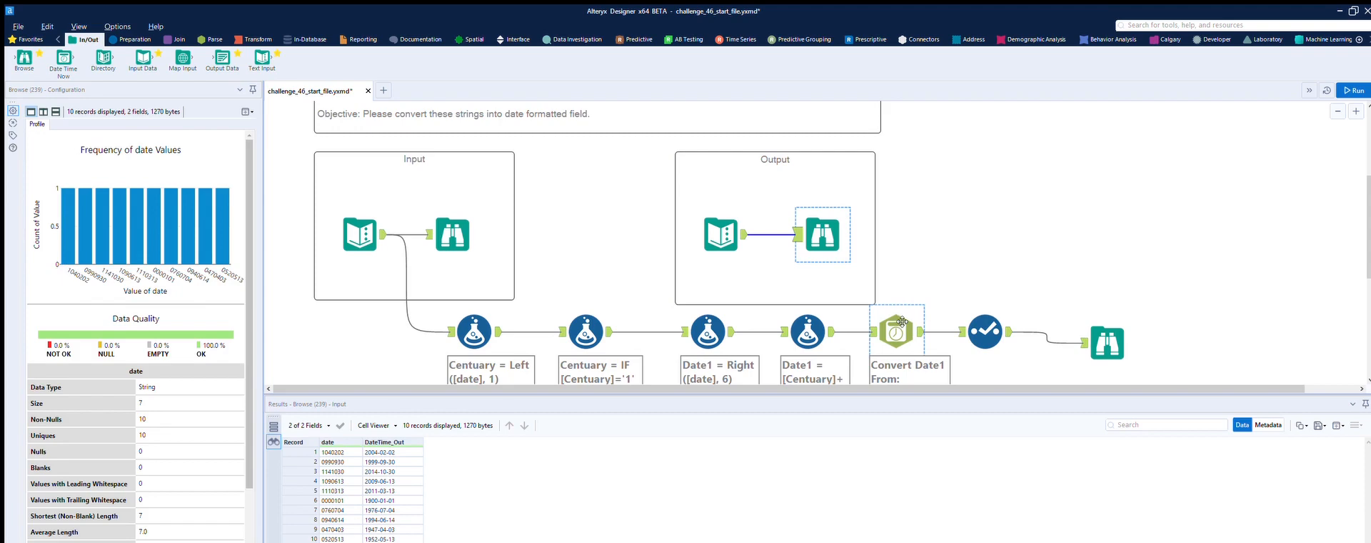
pyautogui.click(1115, 333)
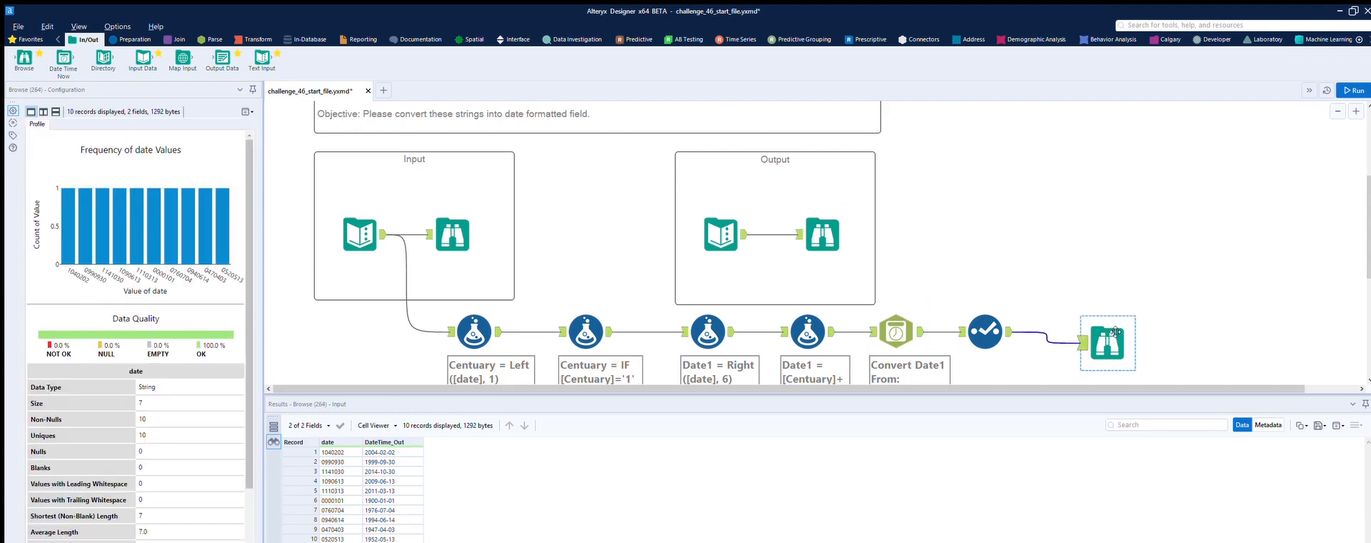